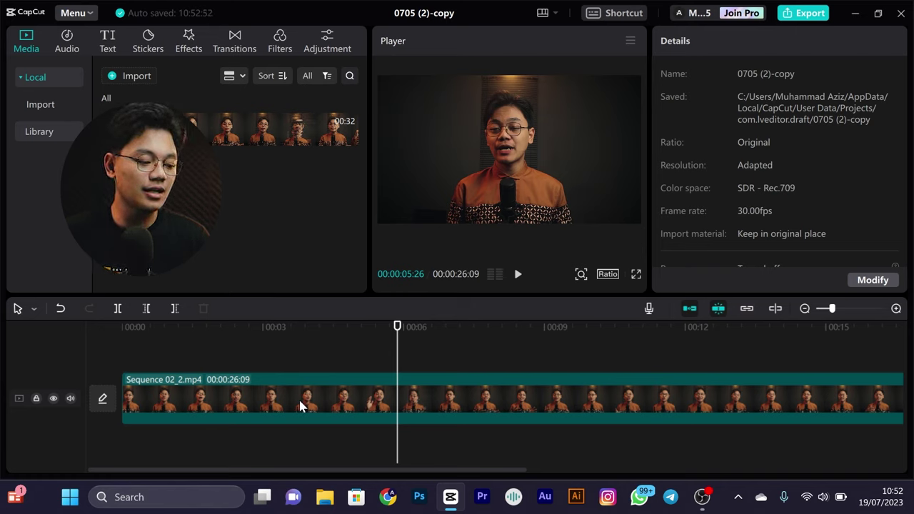
- Trim the clip's start at 00:00:05:26, cut off everything after 00:00:02:01 on the shortened clip, and play back the result
key(q)
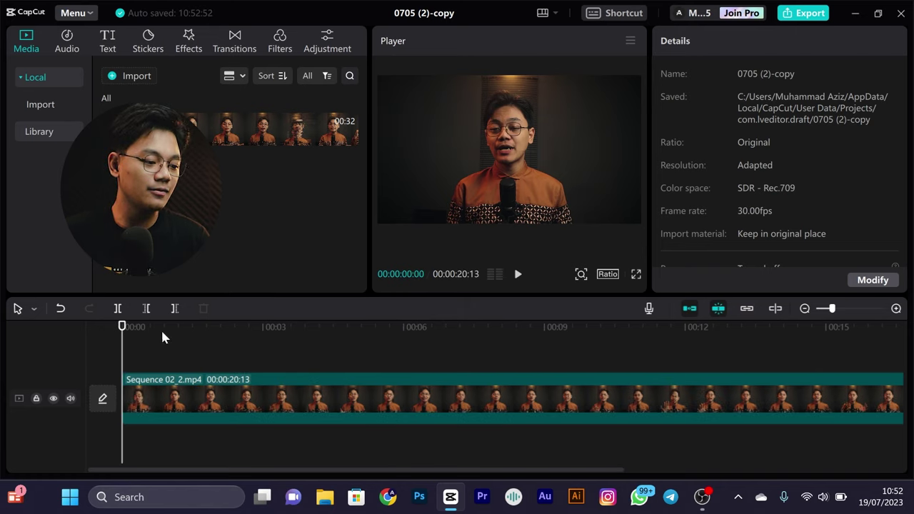
drag(124, 336, 218, 370)
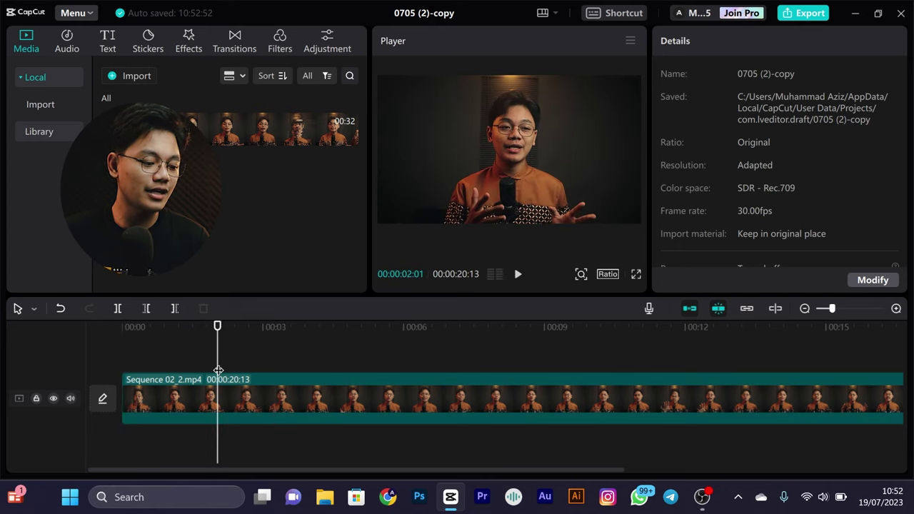
key(w)
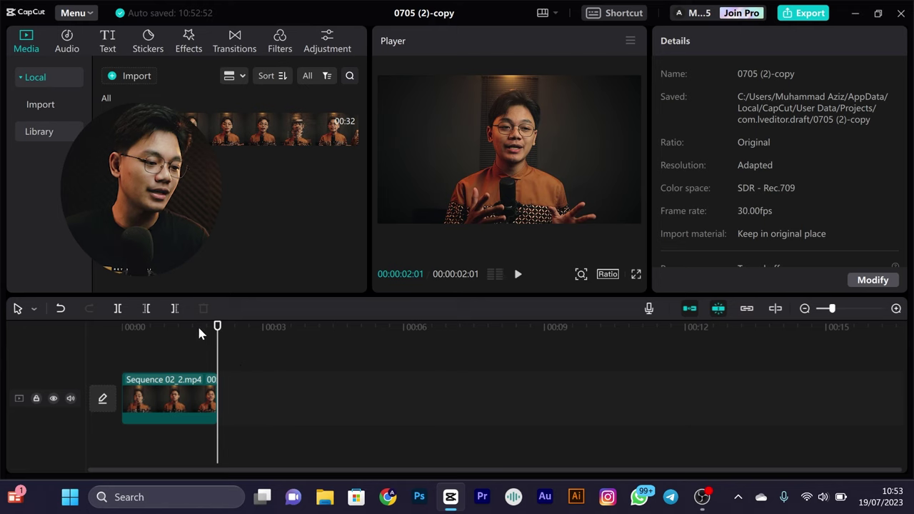
click(94, 343)
key(space)
key(space)
- Extend the clip's end, check the footage for a fitting passage, and trim the clip to a duration of 00:00:04:17
click(156, 404)
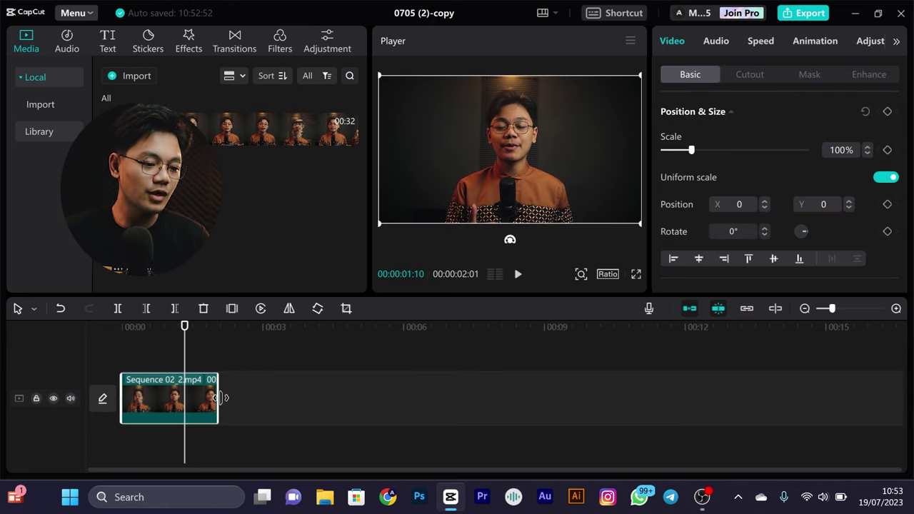
drag(221, 398, 721, 375)
drag(210, 329, 473, 367)
click(421, 357)
key(space)
key(space)
click(375, 355)
drag(376, 355, 415, 369)
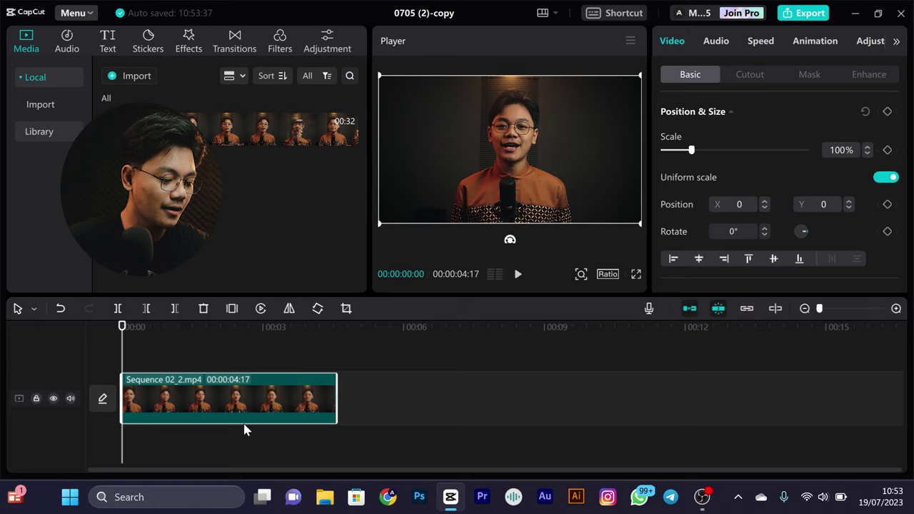
- Add a Scale keyframe at 100% on the clip at 00:00:01:08
ctrl+scroll(214, 428, up, 5)
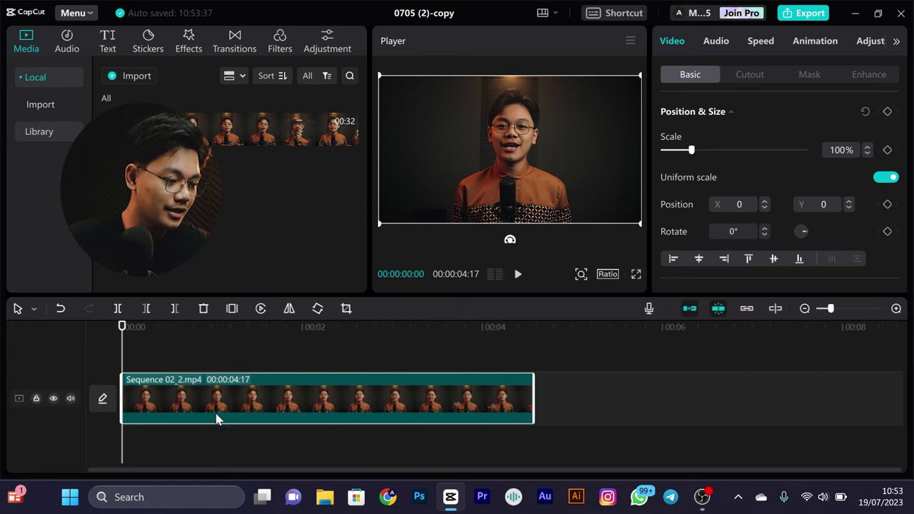
drag(123, 329, 190, 337)
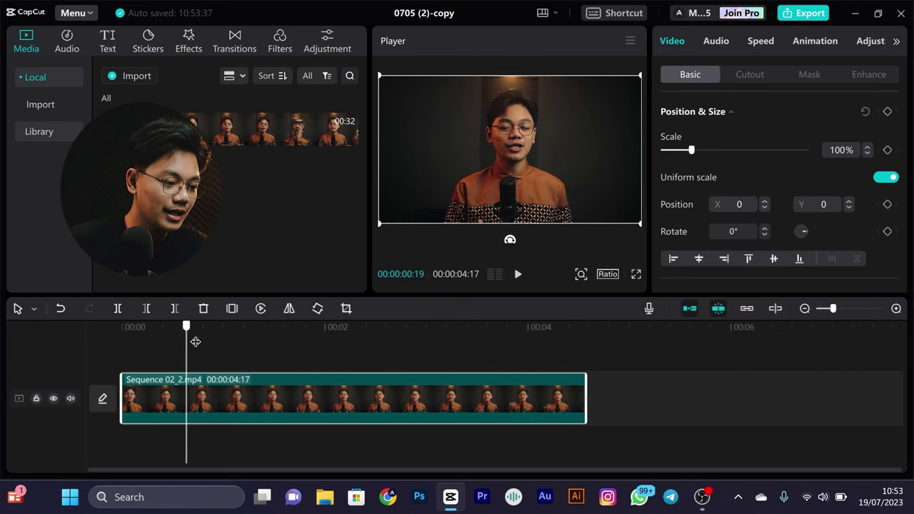
drag(193, 390, 247, 404)
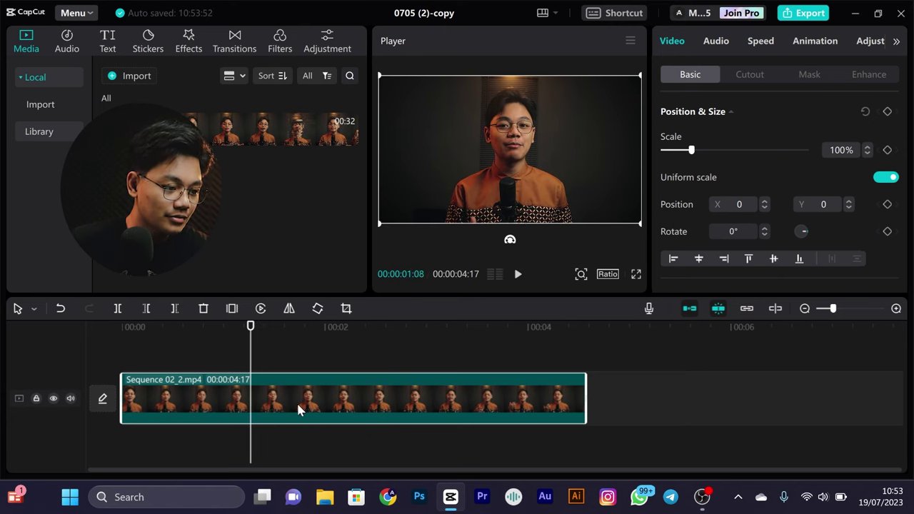
ctrl+scroll(300, 407, up, 5)
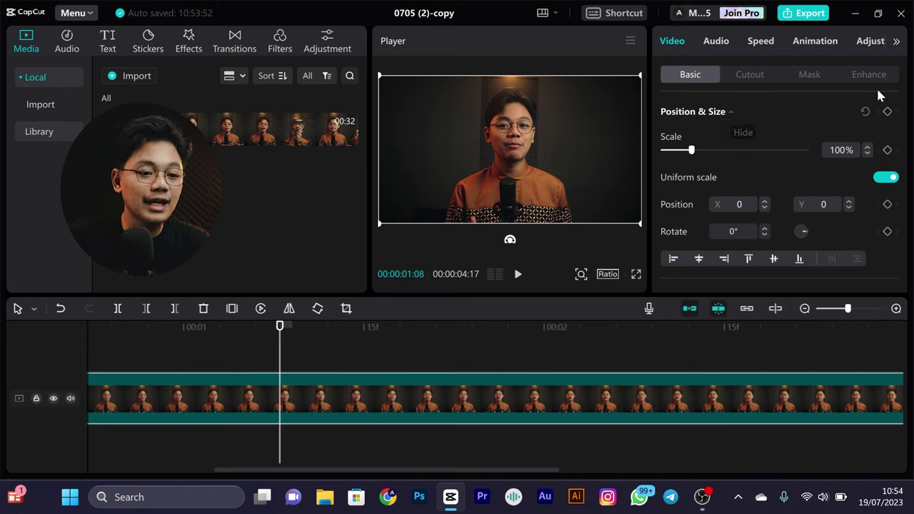
click(887, 150)
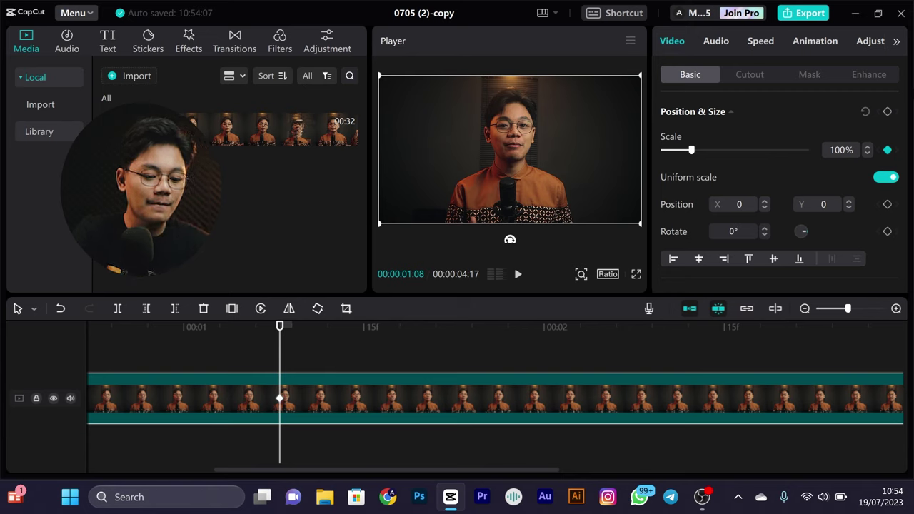
- Move ten frames past the first keyframe and add a second Scale keyframe at 00:00:01:18
key(Left)
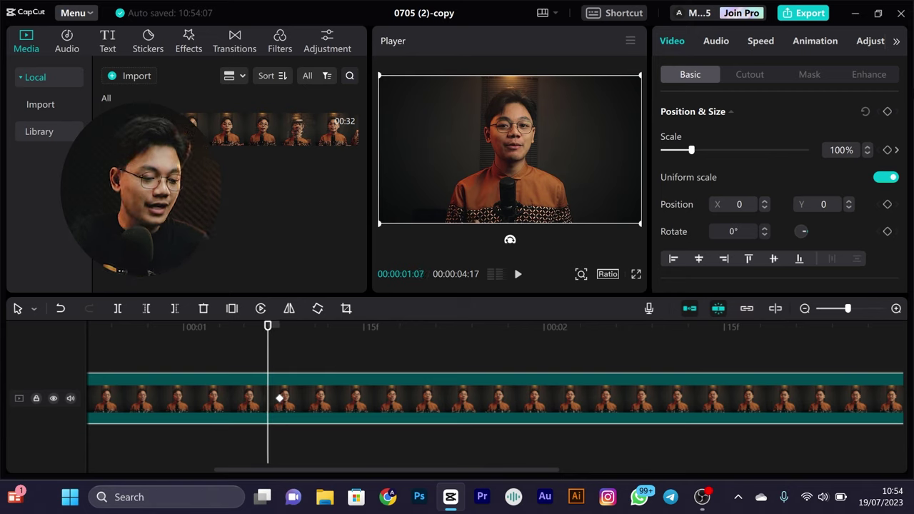
key(Right)
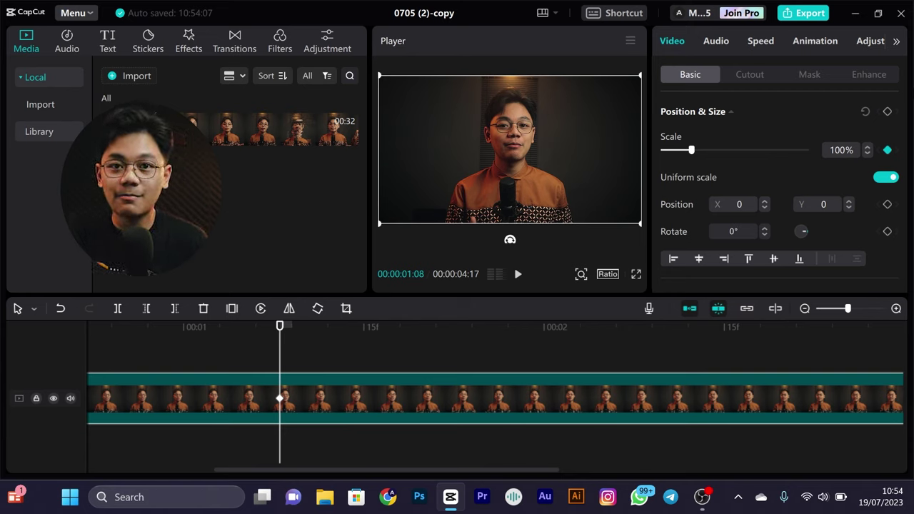
key(Right)
key(Right)
key(Right)
key(Right)
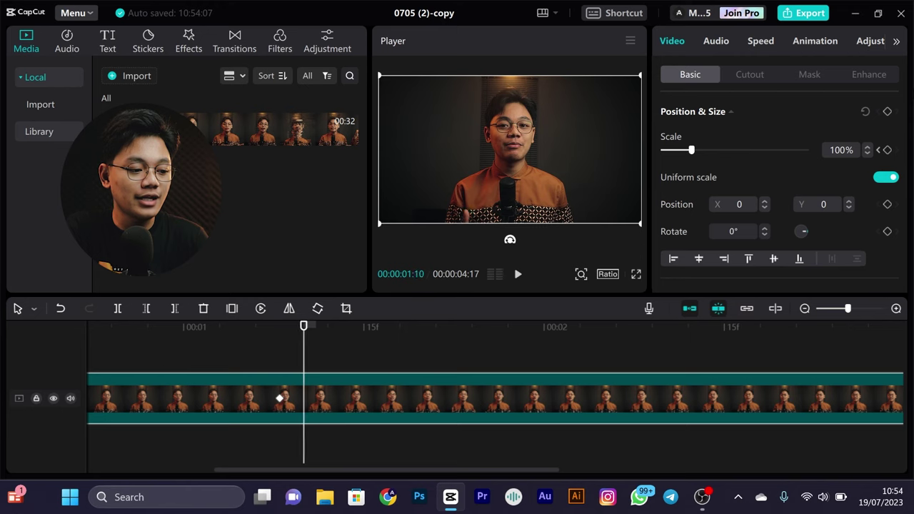
key(Right)
key(Right)
key(Right)
key(Right)
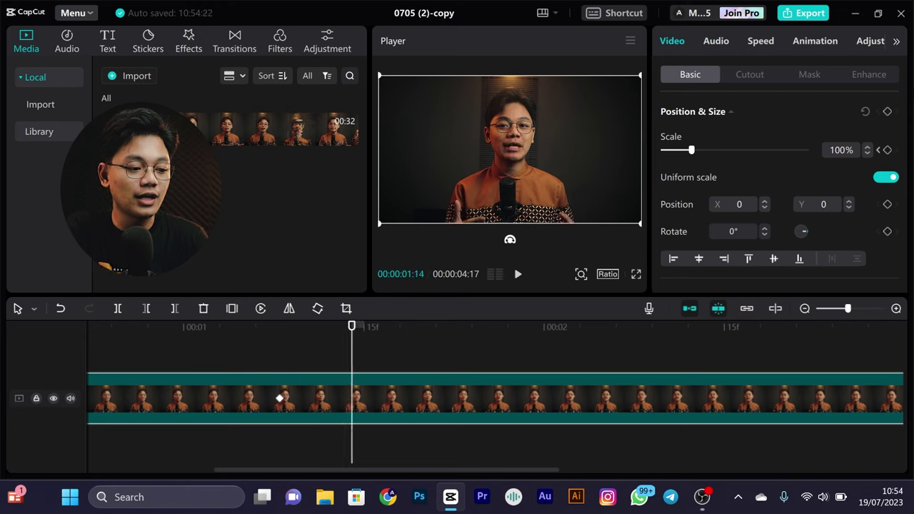
key(Right)
key(Right)
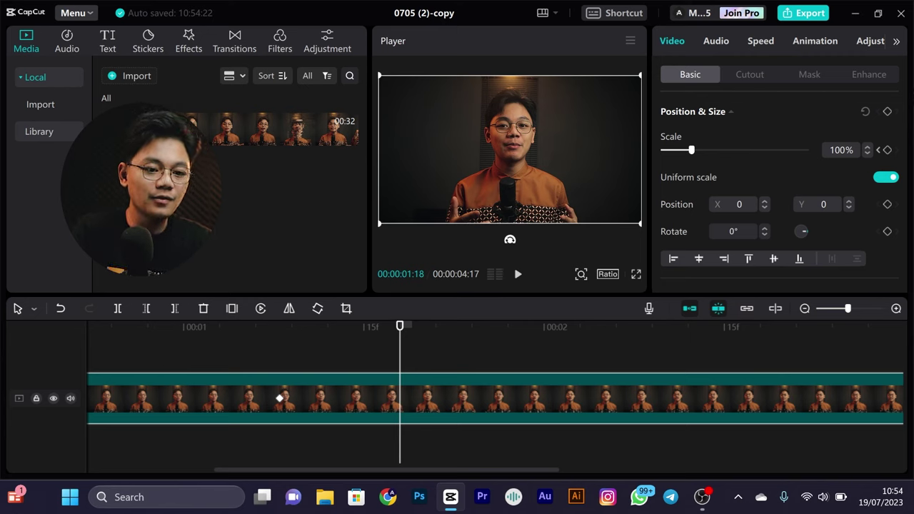
click(887, 150)
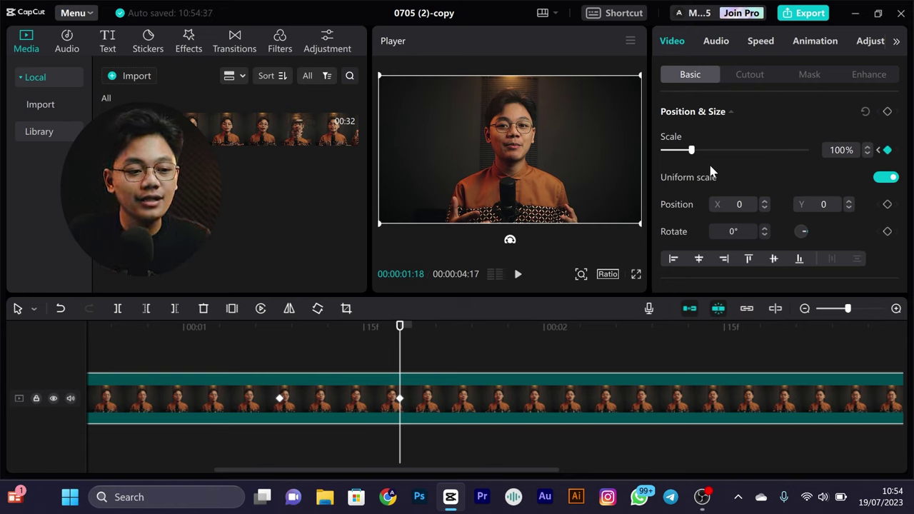
- Set the scale of the 00:00:01:18 keyframe to 130% and play back the zoom-in from before the first keyframe
drag(691, 151, 699, 160)
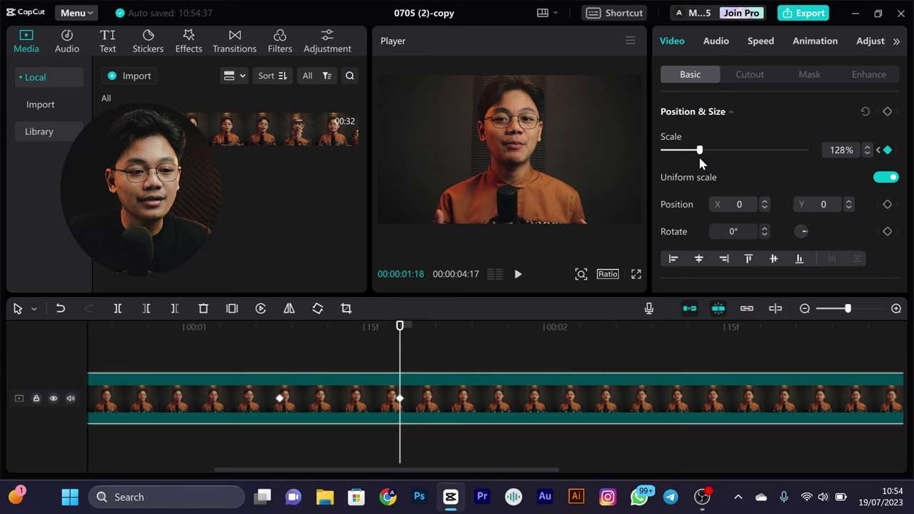
click(869, 147)
click(869, 147)
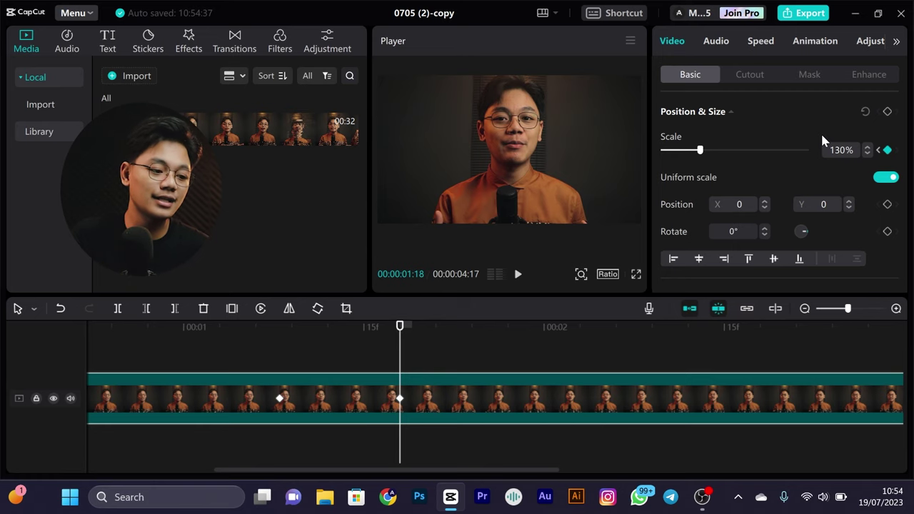
click(230, 327)
key(space)
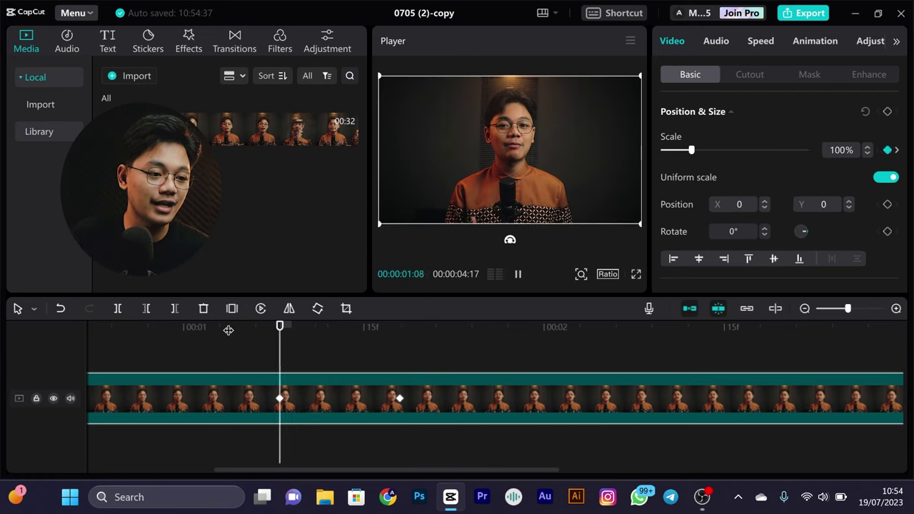
key(space)
- Add an intermediate Scale keyframe four frames before the last keyframe, at 00:00:01:14
click(401, 325)
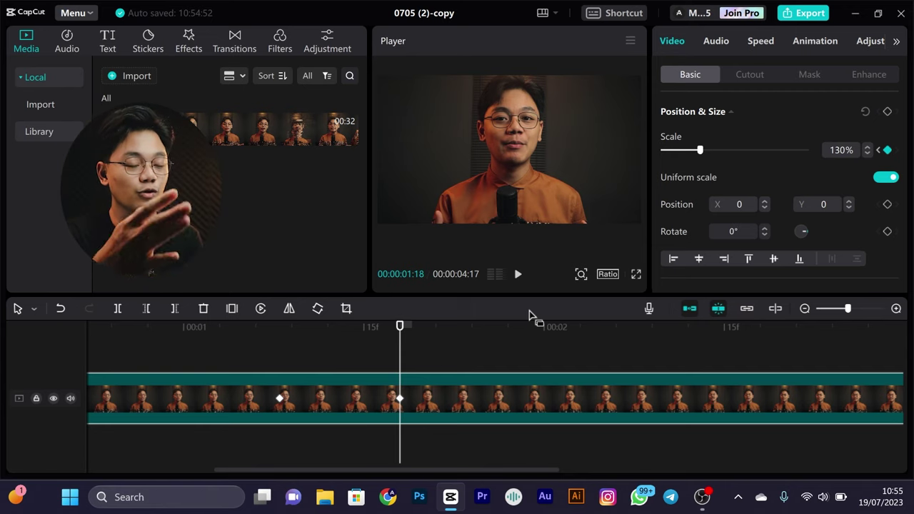
key(Left)
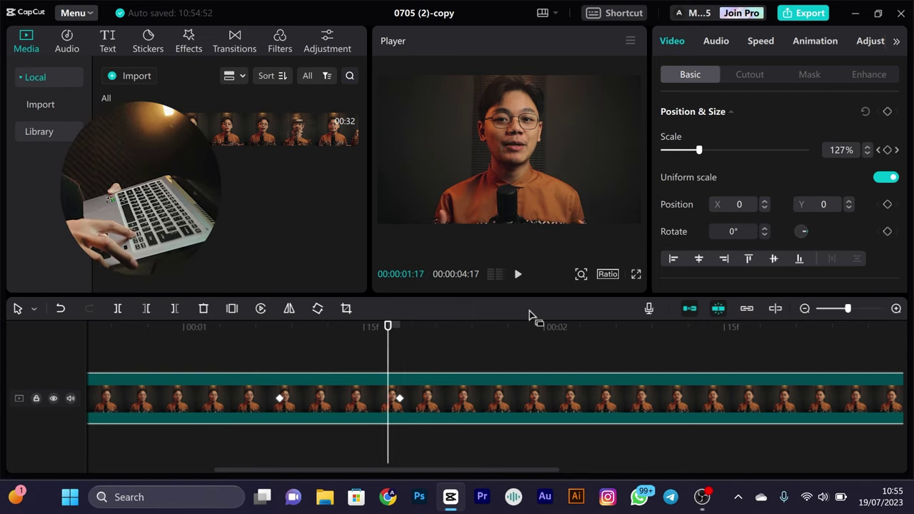
key(Left)
key(Left)
key(Left)
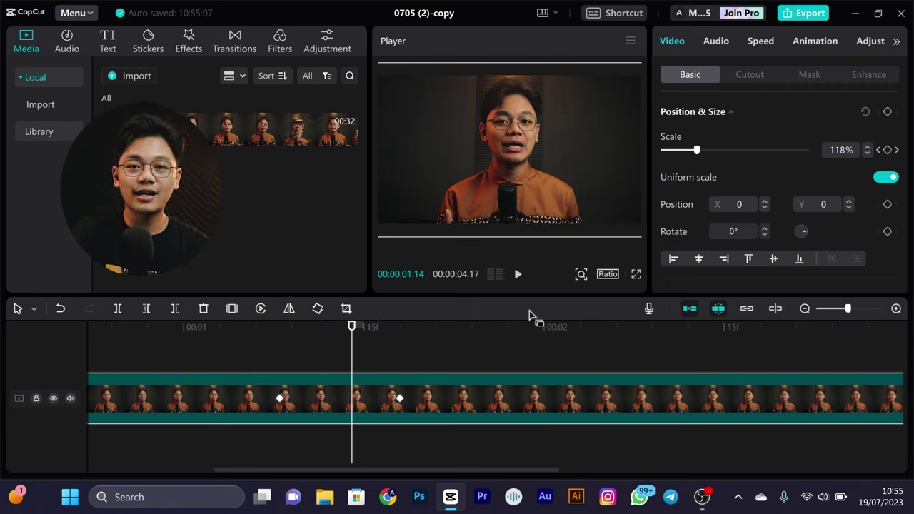
click(887, 149)
- Step frame by frame between the three keyframes to examine how the scale changes across the zoom
scroll(414, 420, up, 1)
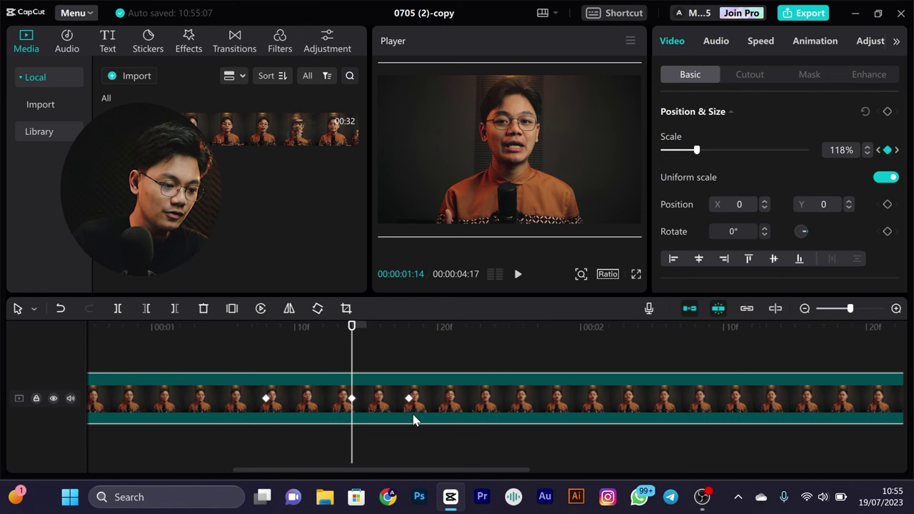
scroll(412, 420, up, 1)
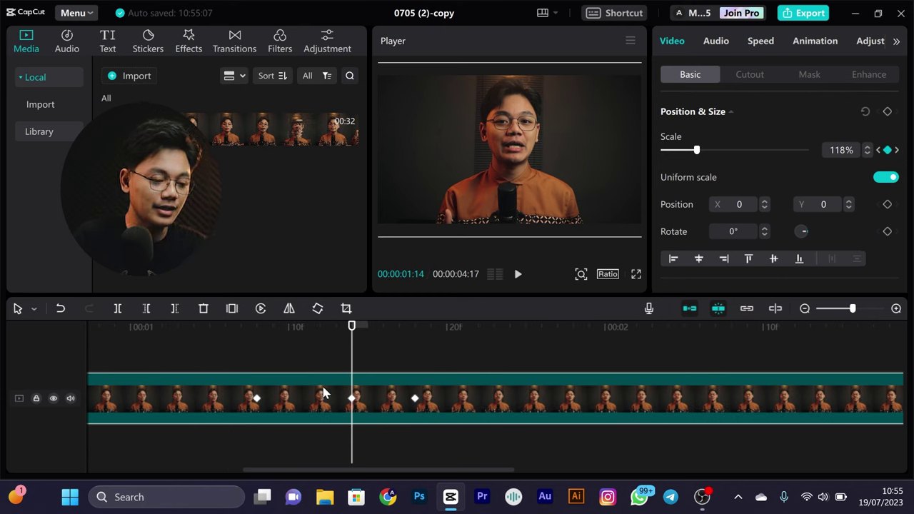
key(Left)
key(Left)
key(Left)
key(Left)
key(Left)
key(Left)
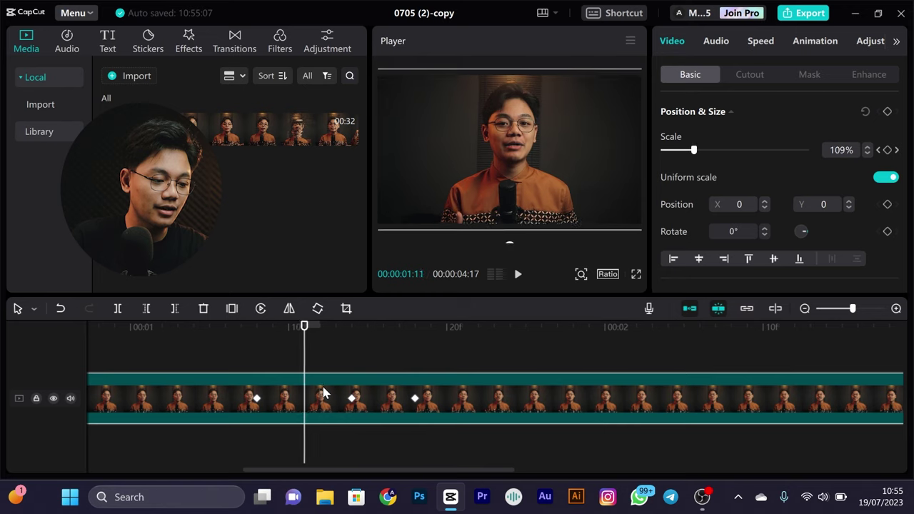
key(Right)
key(Right)
key(Right)
key(Right)
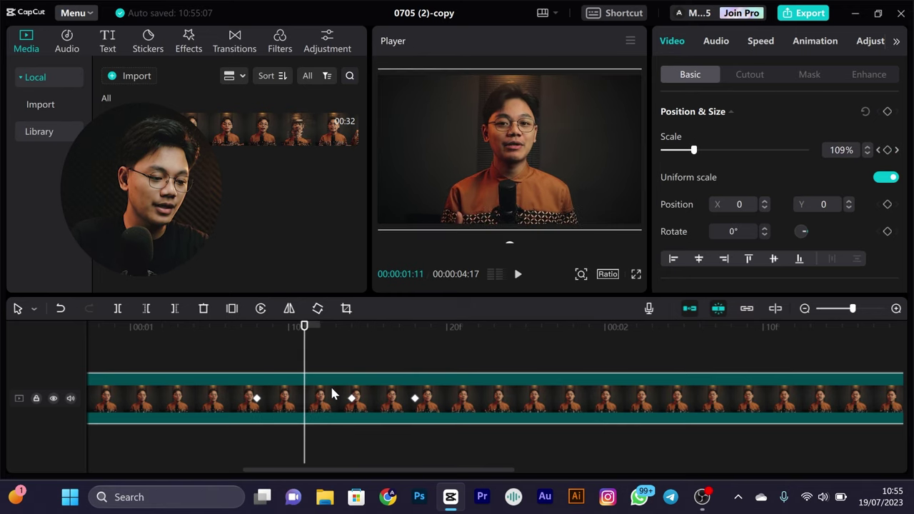
key(Right)
key(Right)
key(Right)
key(Right)
key(Right)
key(Right)
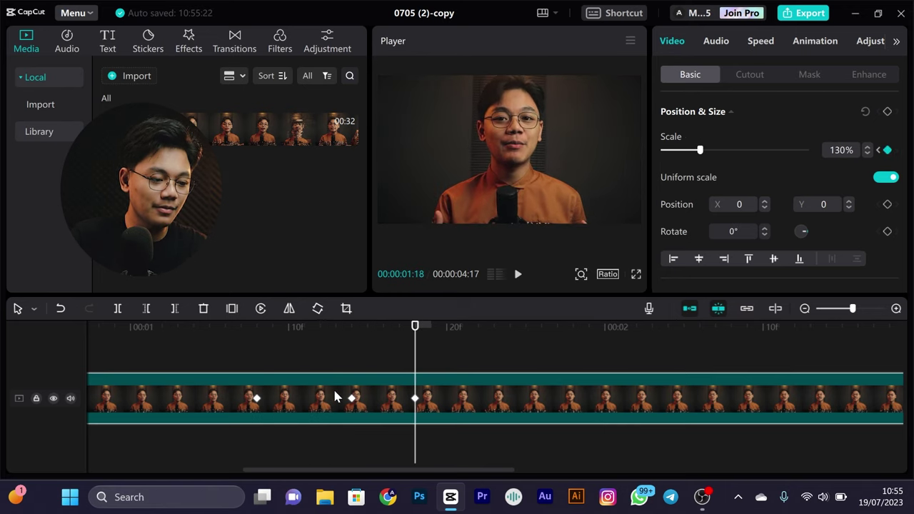
- Return to the middle keyframe at 00:00:01:14 and set its scale to 110%
key(Left)
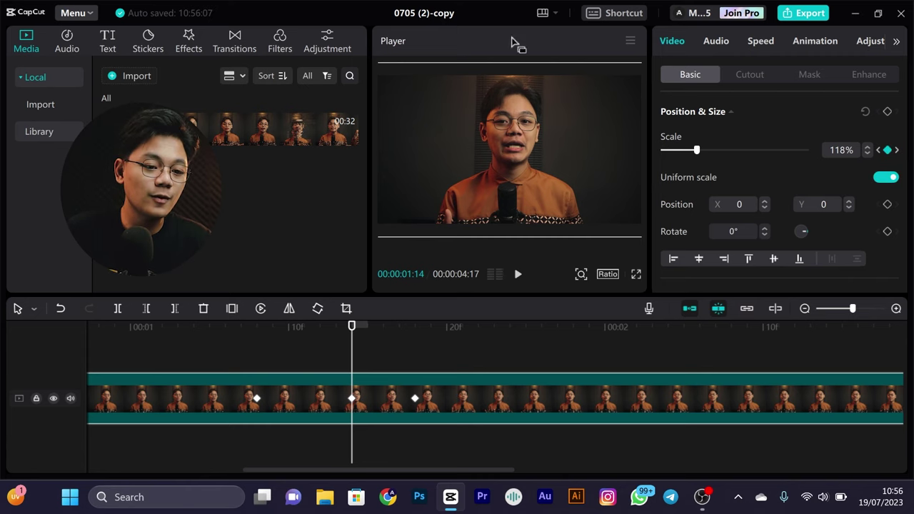
click(867, 154)
click(868, 155)
click(867, 154)
click(867, 154)
click(868, 154)
click(868, 154)
click(867, 154)
click(868, 154)
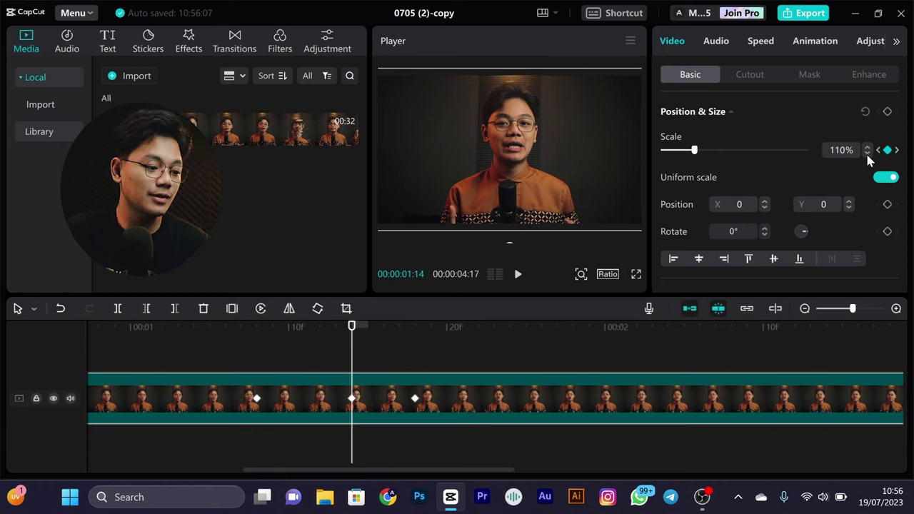
- Play back the adjusted zoom from 00:00:01:01, just before the first keyframe
key(space)
click(198, 340)
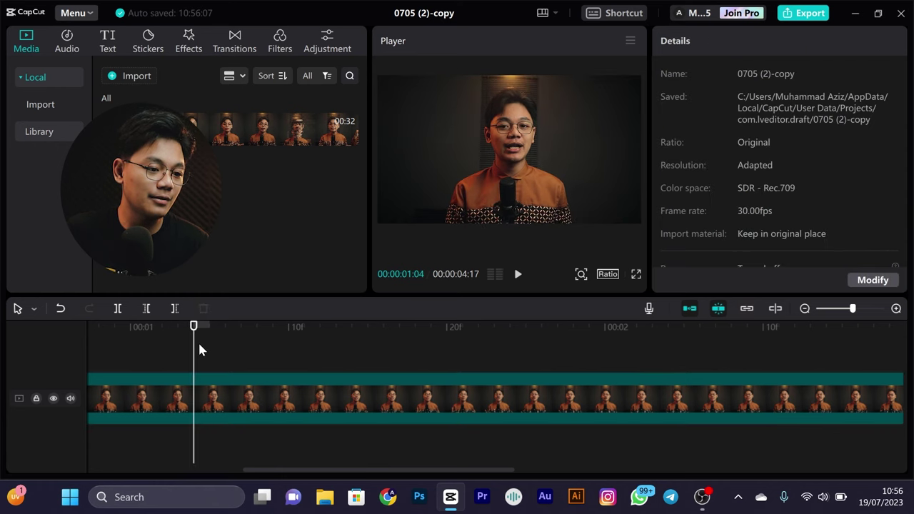
click(148, 338)
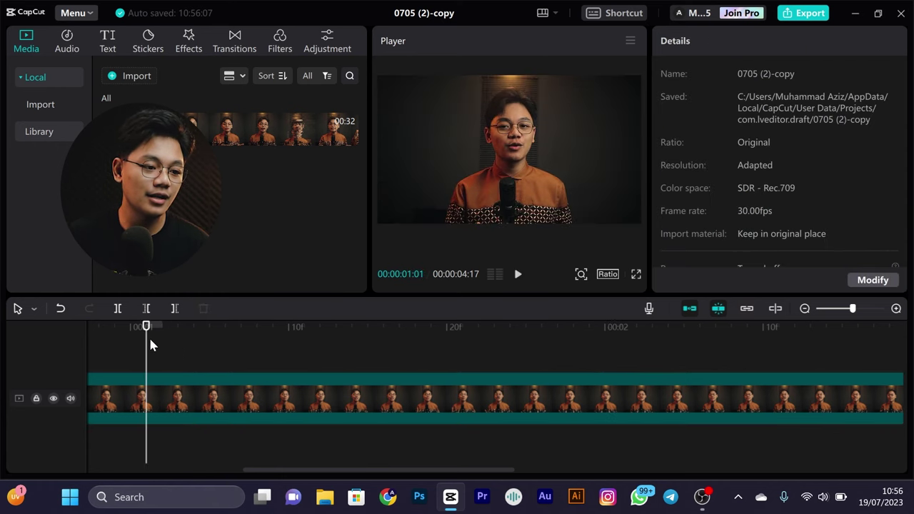
key(space)
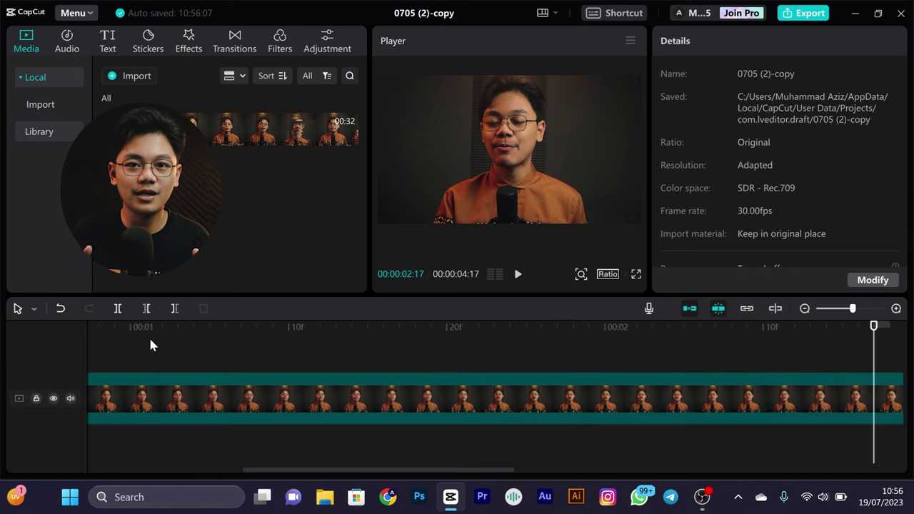
- Move the clip's first Scale keyframe one frame later, to 00:00:01:09, and play back the zoom
click(235, 397)
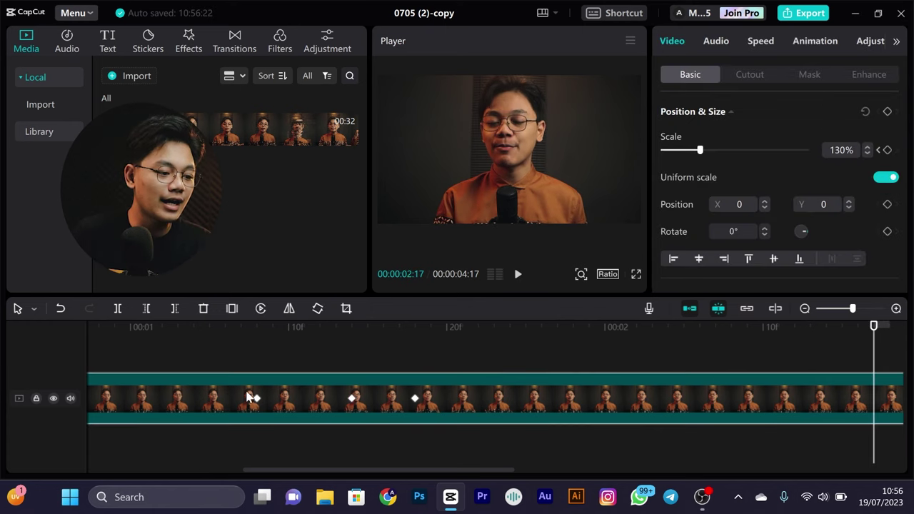
click(260, 327)
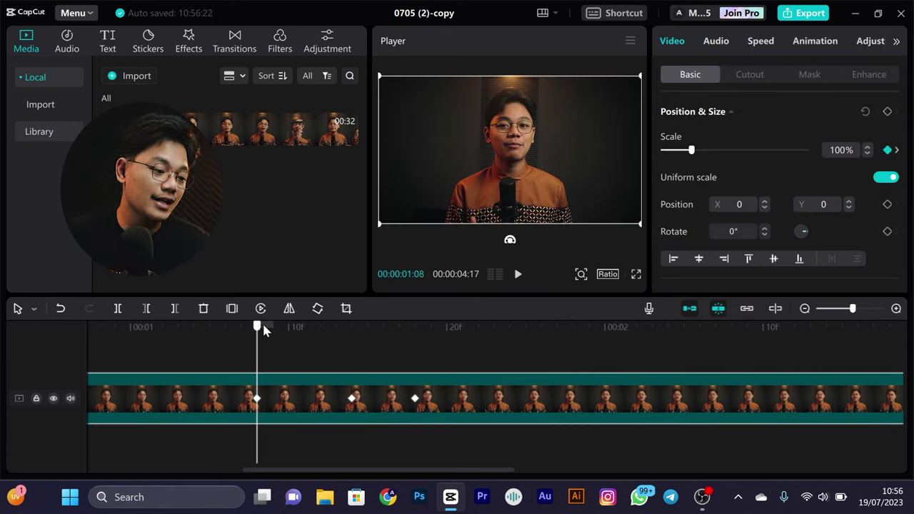
key(Right)
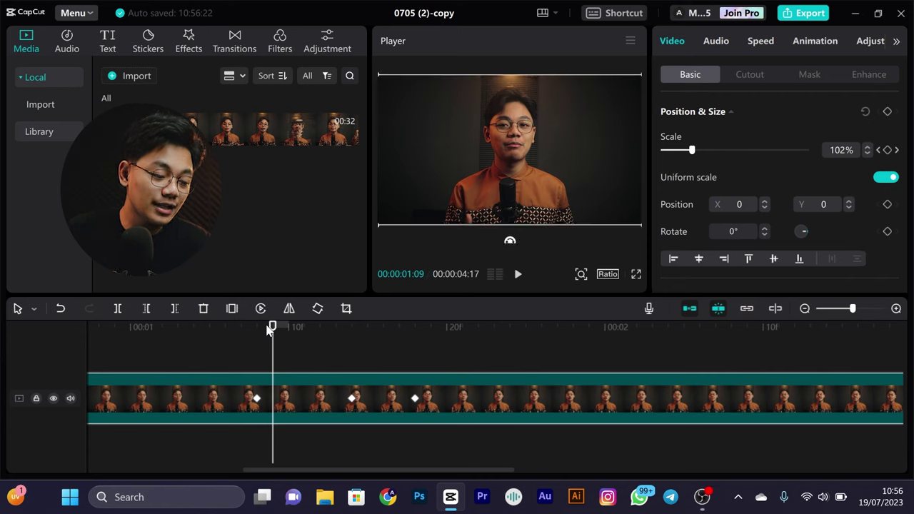
click(257, 398)
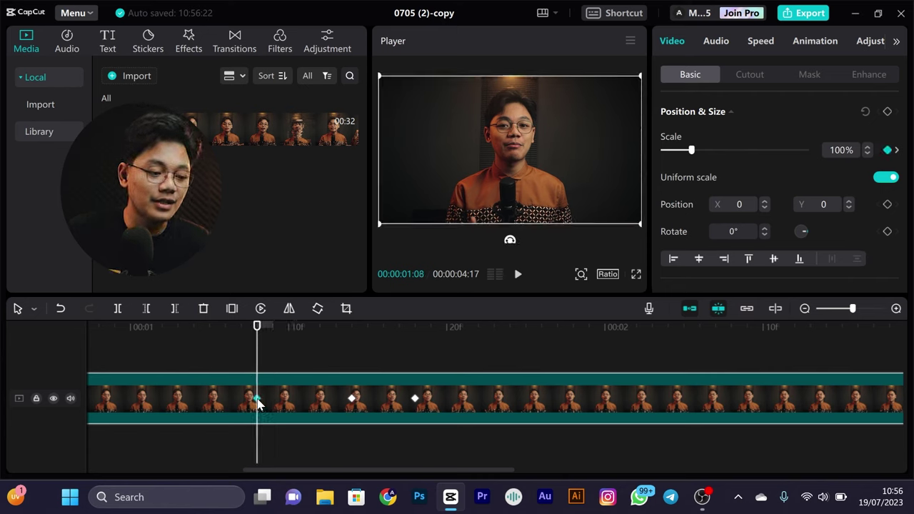
drag(259, 406, 274, 406)
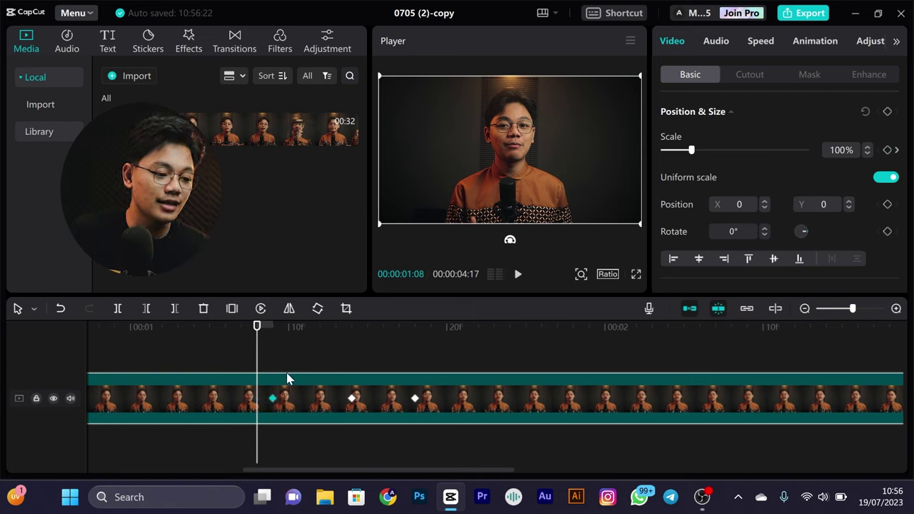
key(space)
click(179, 366)
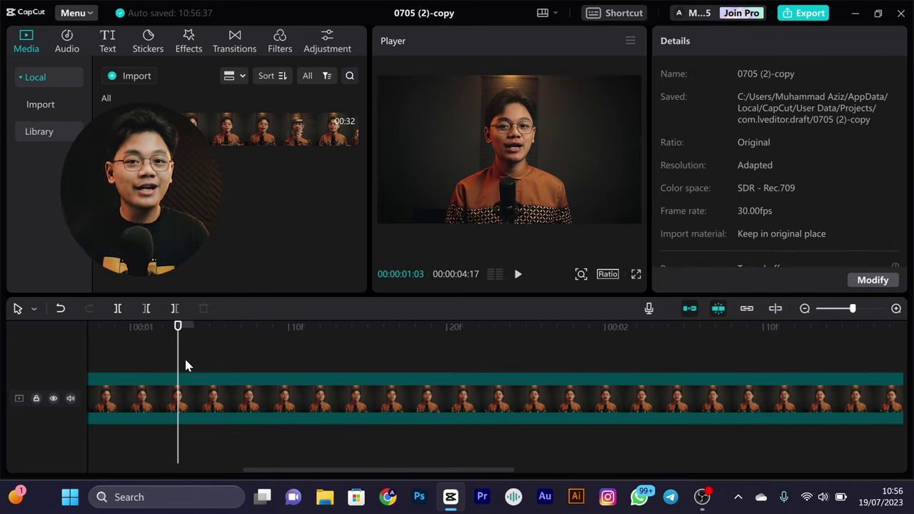
- Remove the middle Scale keyframe at 00:00:01:14 from the clip
click(636, 397)
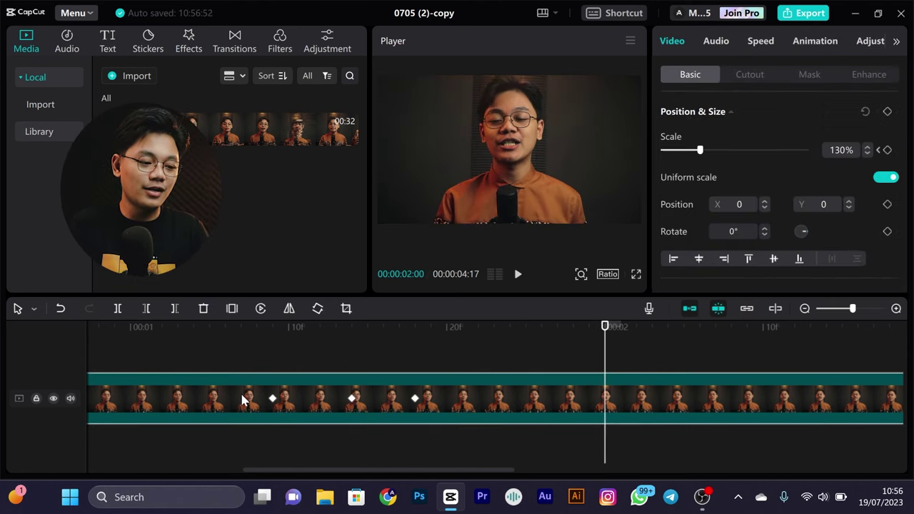
click(362, 335)
click(355, 414)
click(351, 342)
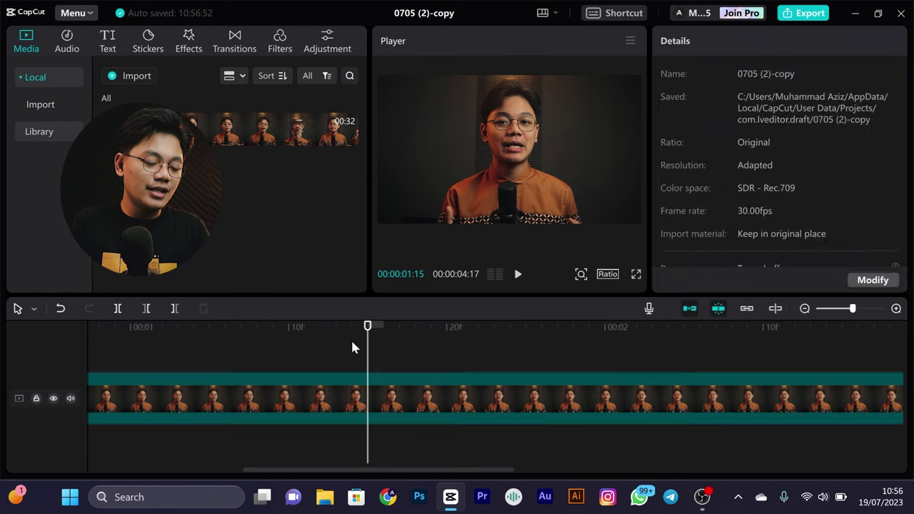
click(362, 416)
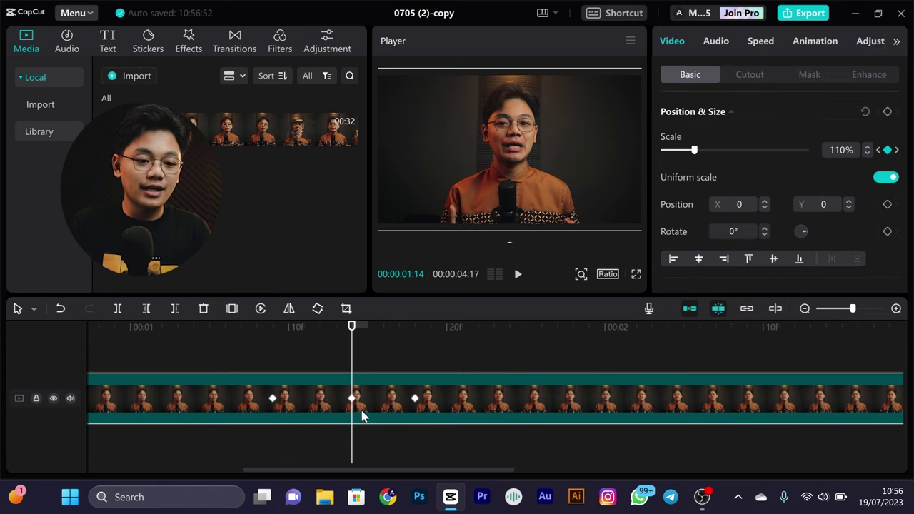
click(887, 150)
- Play the zoom twice without the middle keyframe and undo the keyframe's removal
click(167, 341)
key(space)
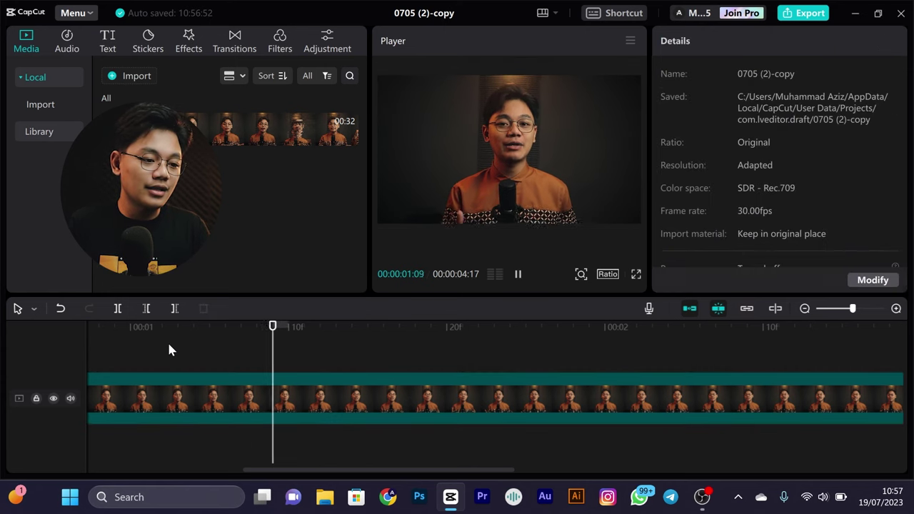
key(space)
click(122, 339)
key(space)
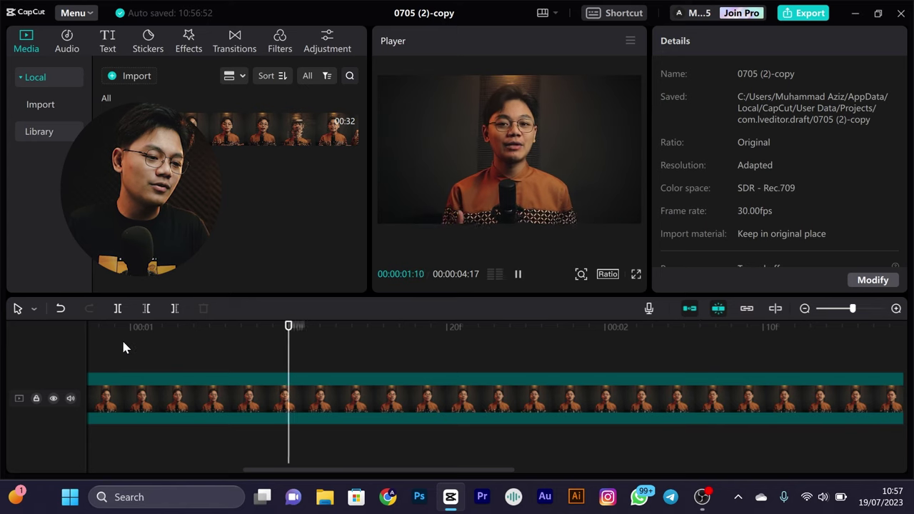
key(space)
key(ctrl+z)
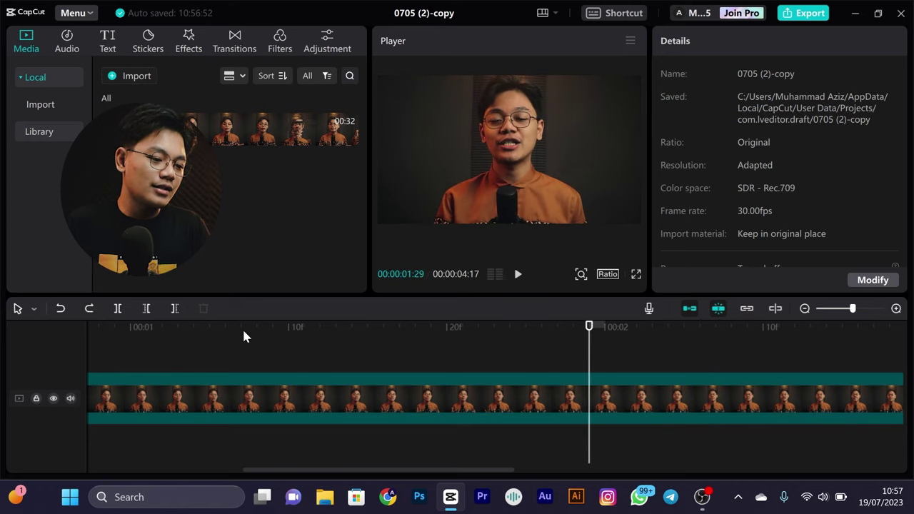
- Play back the three-keyframe zoom from 00:00:01:03, shortly before the first keyframe
click(180, 323)
key(space)
key(space)
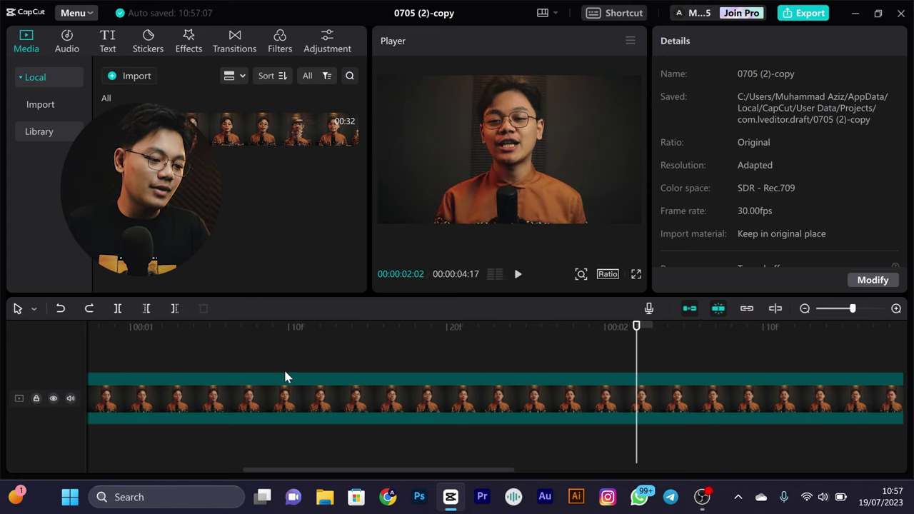
- Check the scale at the middle, last and first keyframes and play the zoom from just before the first one
click(347, 402)
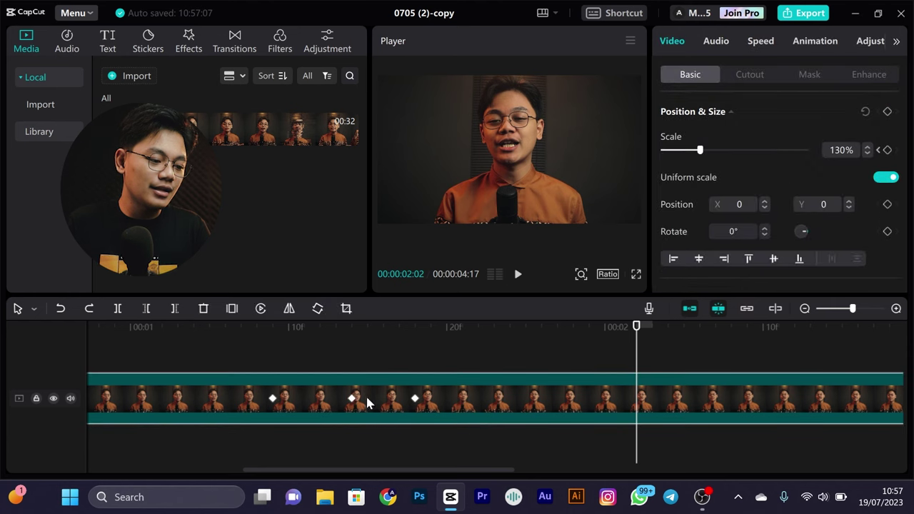
click(352, 399)
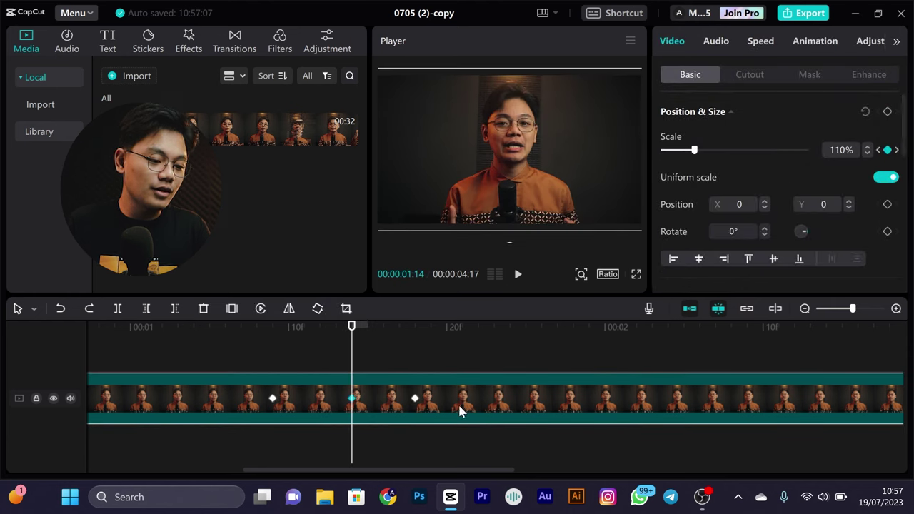
click(416, 400)
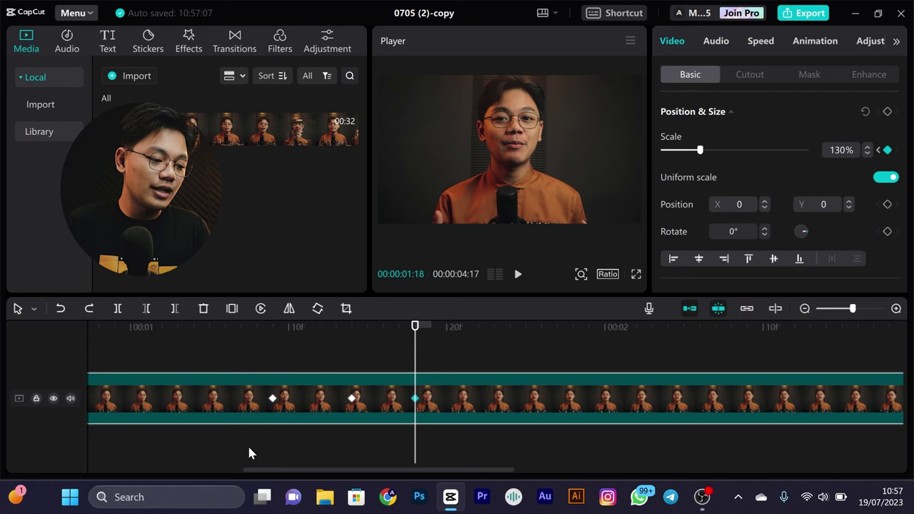
click(273, 398)
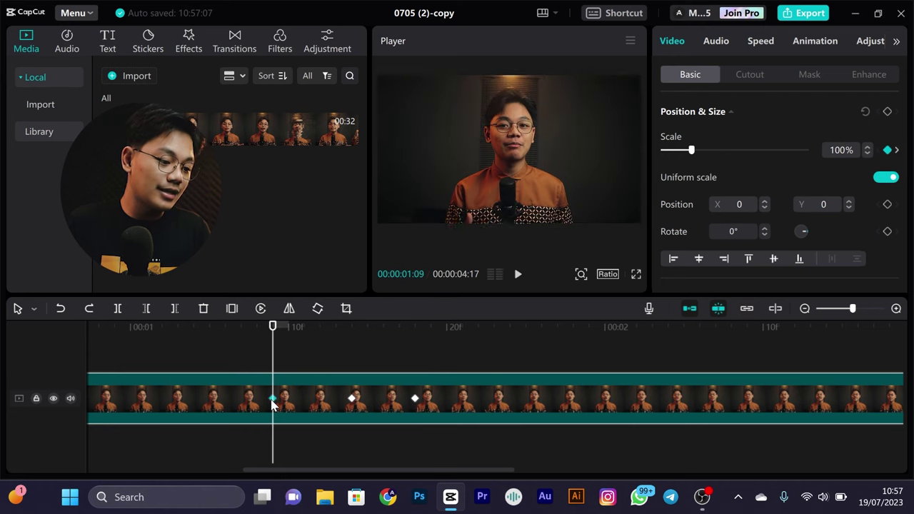
click(245, 343)
key(space)
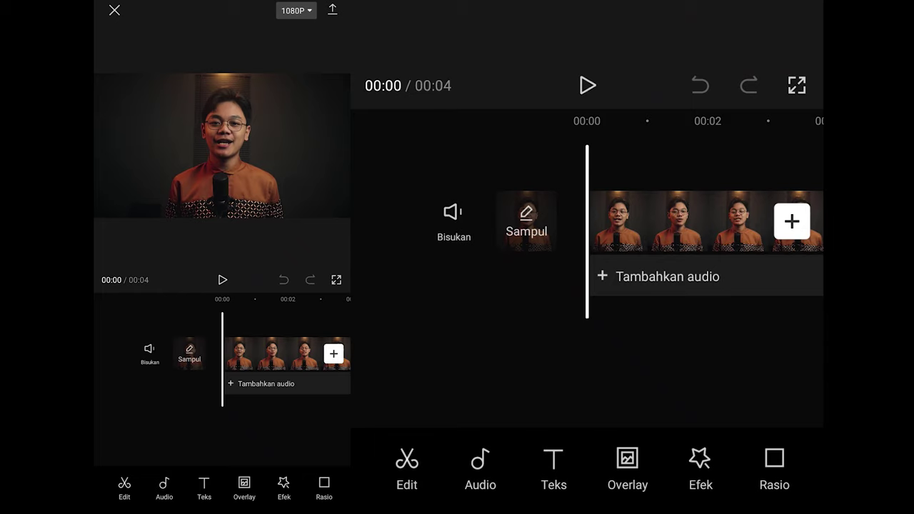
- In the CapCut mobile app, select the talking-head clip and add the first keyframe at about frame 8
drag(689, 285, 499, 328)
drag(558, 309, 796, 284)
drag(587, 261, 620, 312)
drag(792, 304, 663, 303)
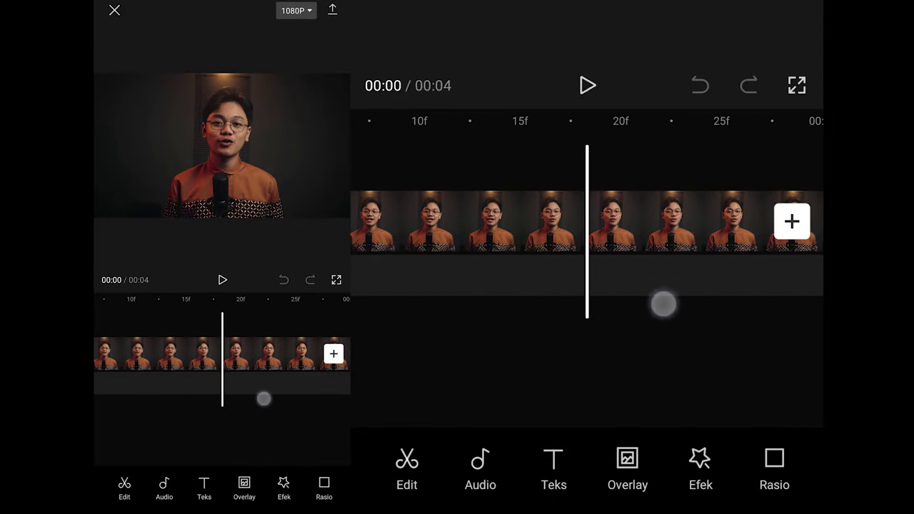
drag(625, 252, 778, 243)
drag(500, 312, 728, 289)
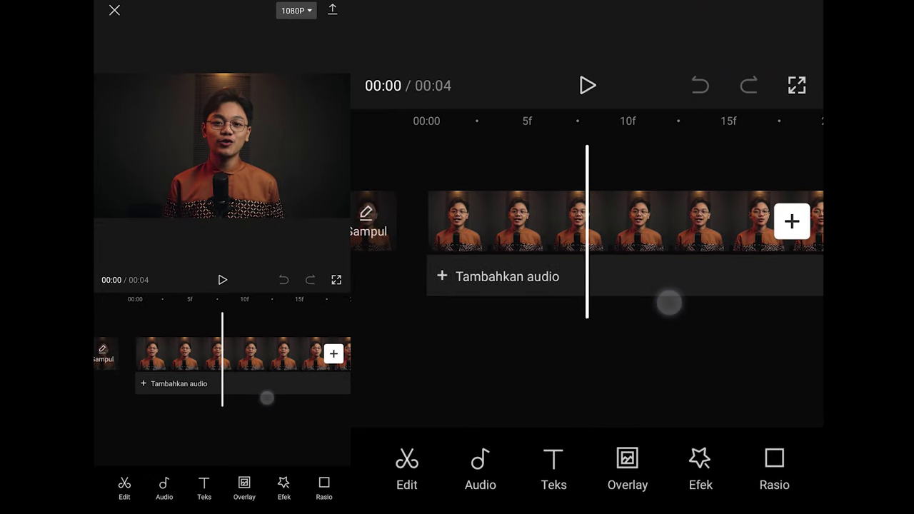
click(406, 471)
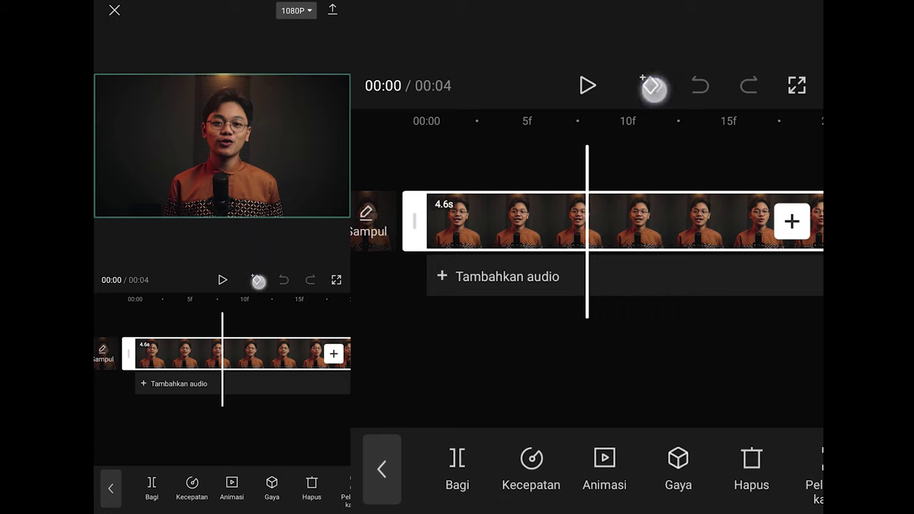
- Add a second keyframe at about frame 20 and enlarge the clip in the preview at that point
drag(727, 305, 530, 293)
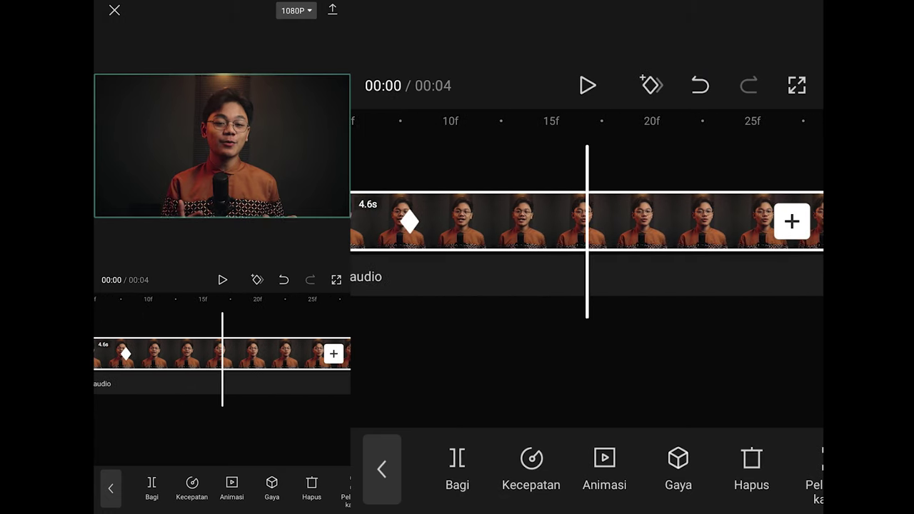
click(408, 275)
drag(679, 313, 635, 305)
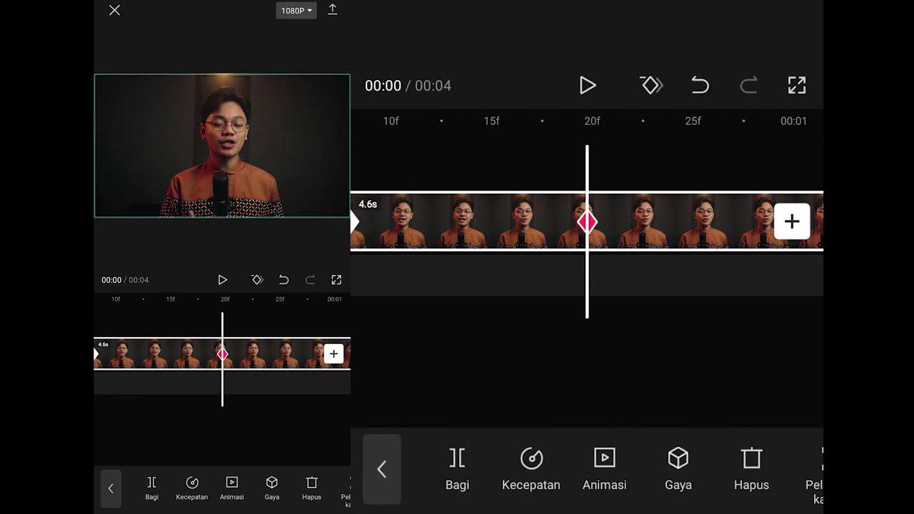
mouse_move(564, 349)
mouse_down()
mouse_move(590, 347)
mouse_move(562, 355)
mouse_up()
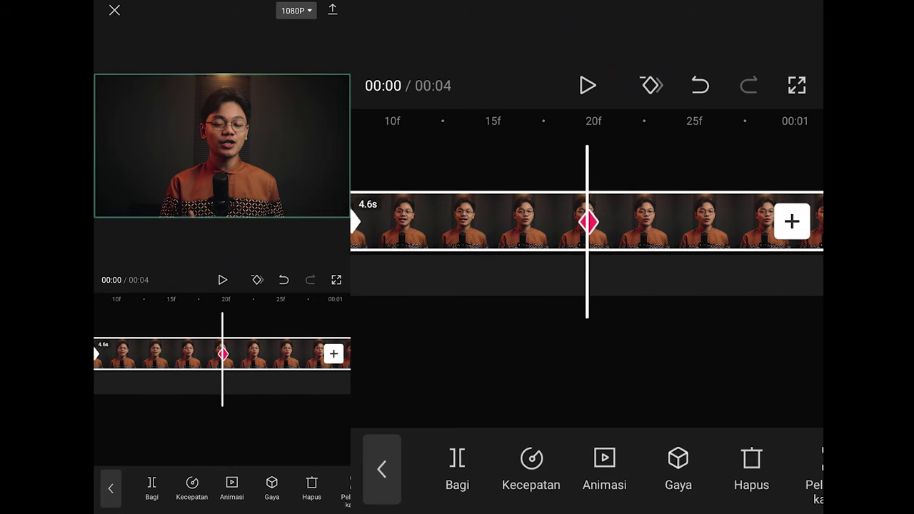
drag(240, 84, 244, 66)
- Place the playhead between the clip's two keyframes and open the Grafik curve options
drag(552, 362, 686, 357)
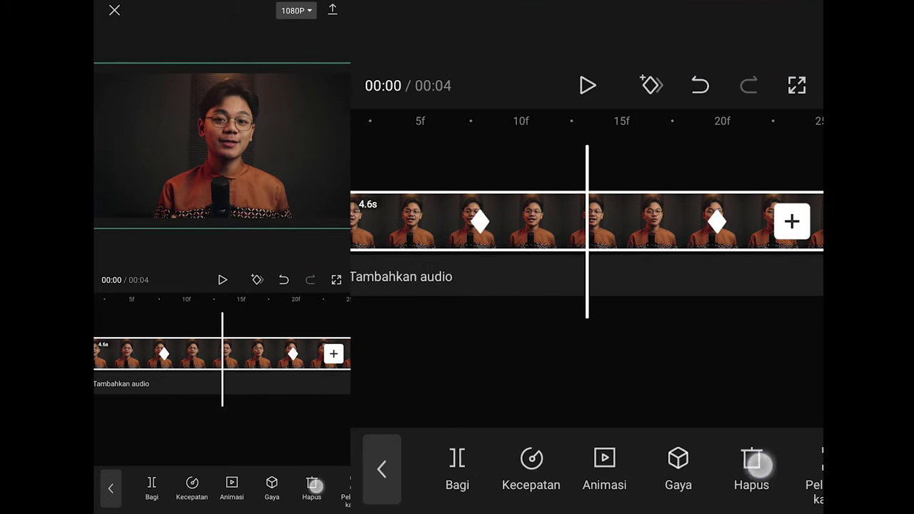
drag(678, 325, 619, 349)
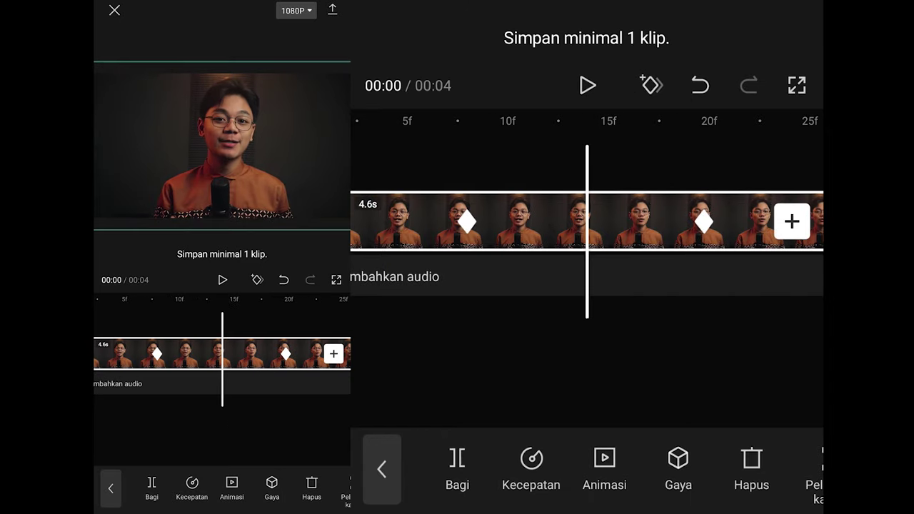
drag(770, 465, 565, 485)
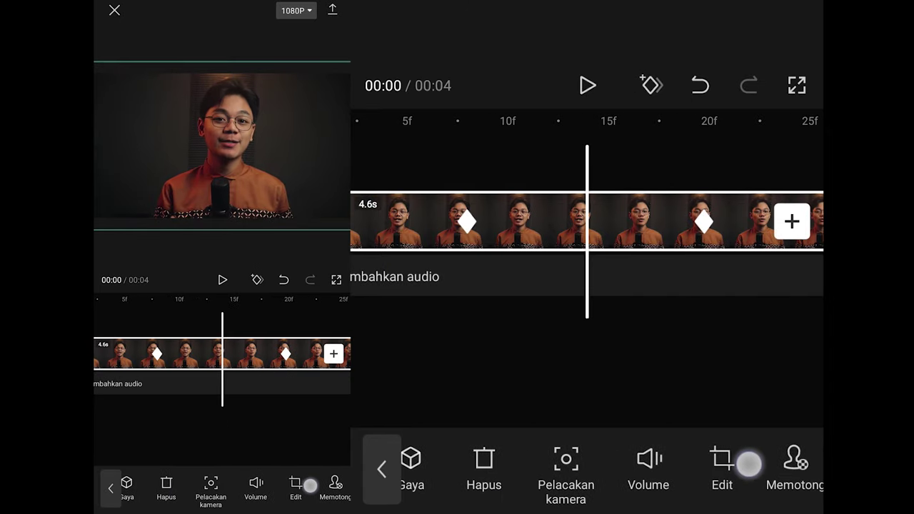
drag(748, 465, 556, 467)
drag(714, 471, 529, 499)
drag(679, 470, 559, 491)
drag(750, 461, 620, 500)
drag(727, 480, 648, 508)
click(763, 469)
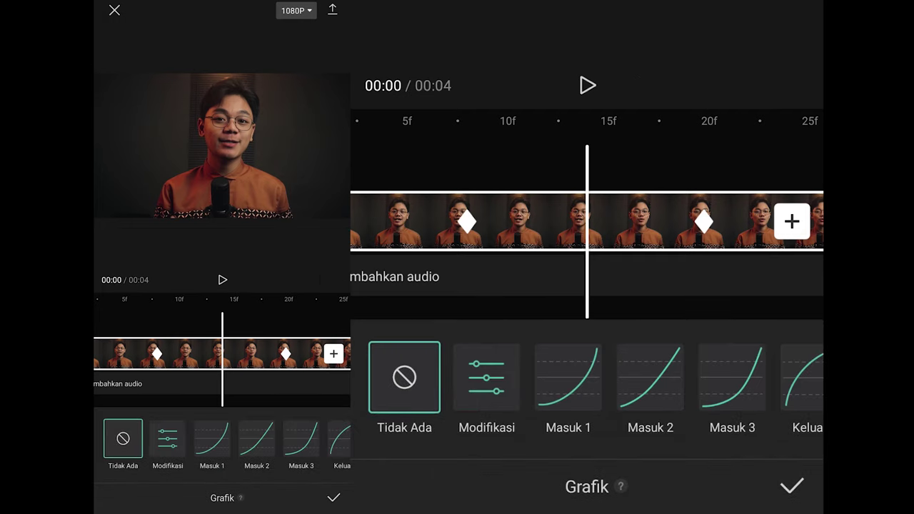
- Compare the Keluar 1 and Keluar 2 curves on the zoom and apply Keluar 1 between the two keyframes
drag(782, 426, 628, 428)
drag(749, 411, 650, 441)
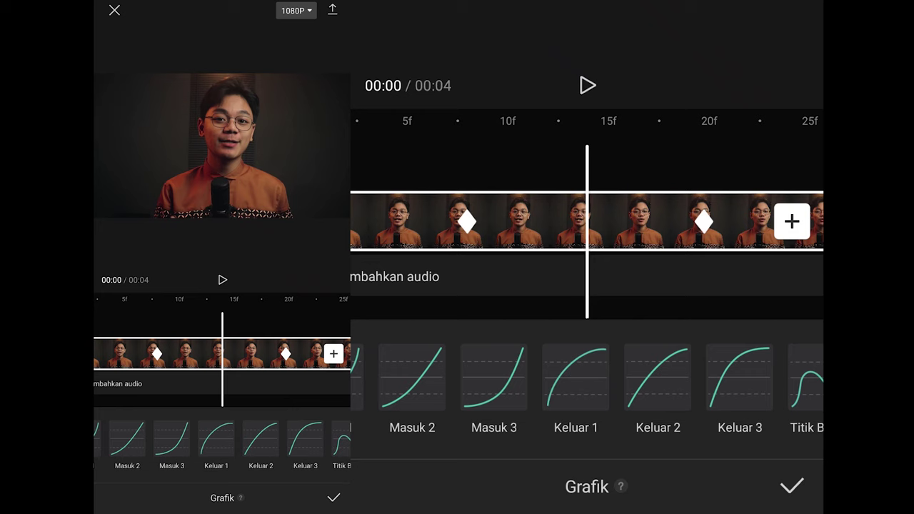
click(575, 377)
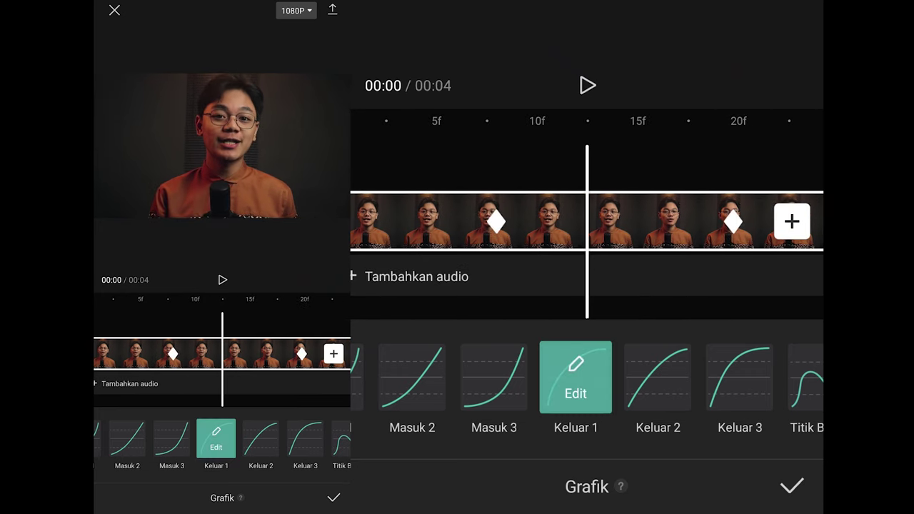
click(658, 377)
drag(607, 218, 756, 217)
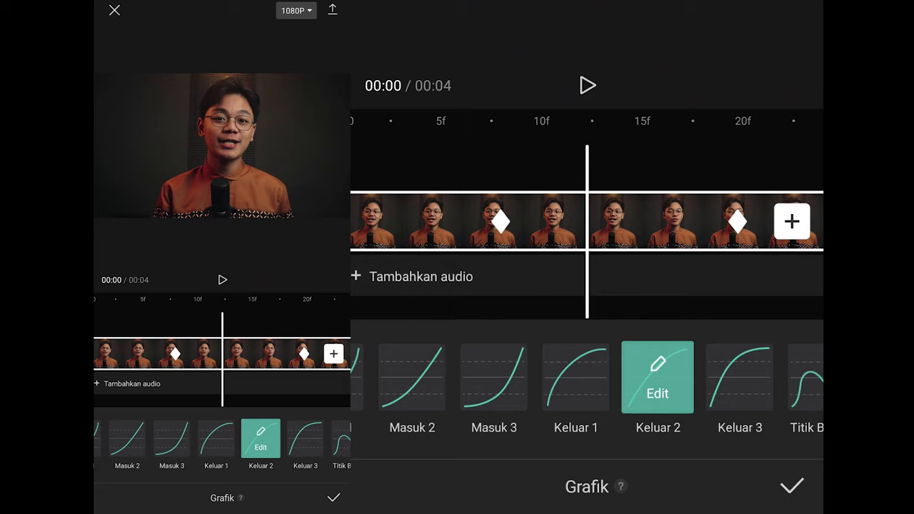
click(575, 377)
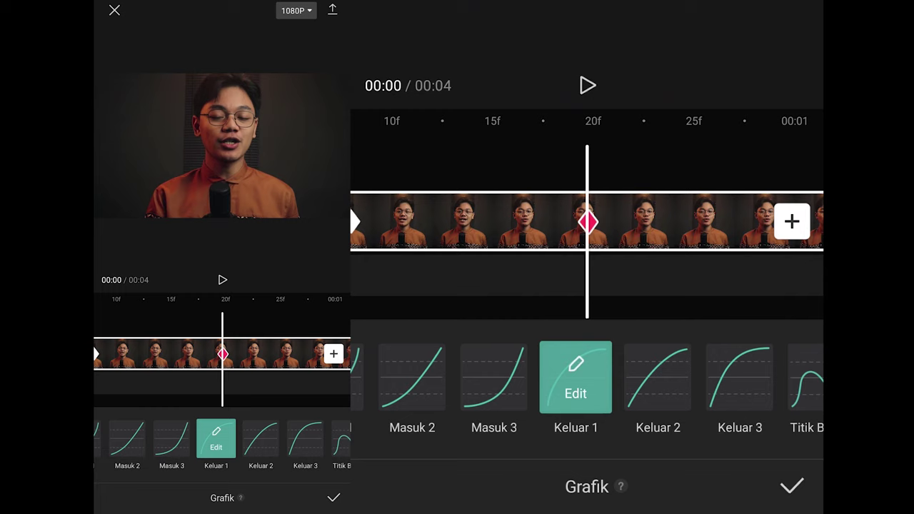
click(792, 487)
- Deselect the clip and play the eased zoom from the start of the timeline
drag(500, 329, 818, 334)
click(710, 348)
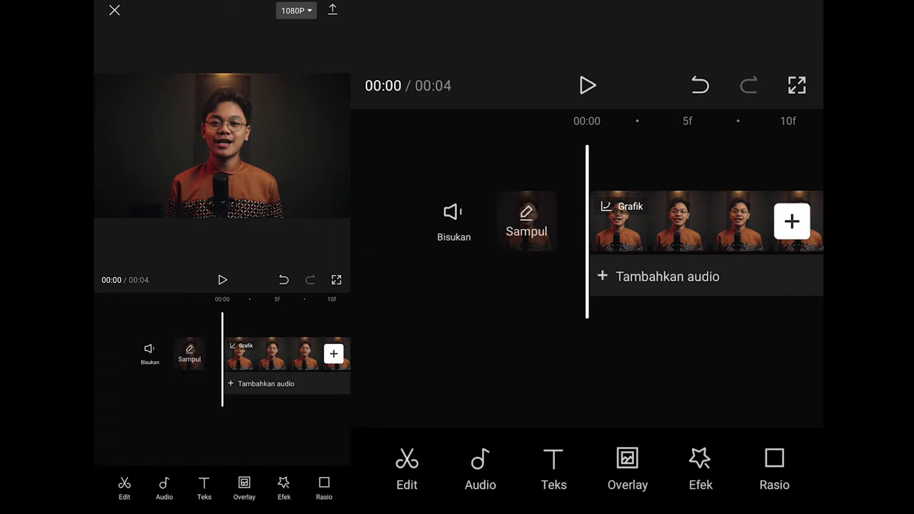
click(587, 85)
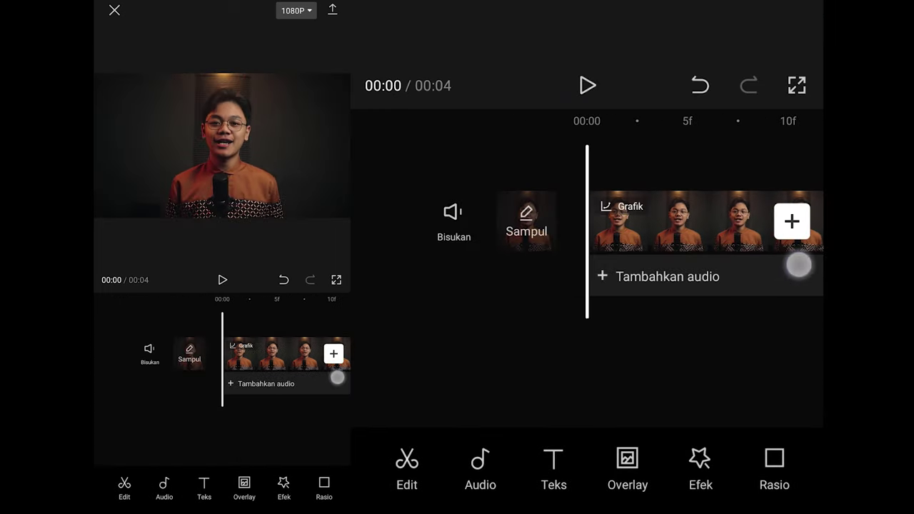
- Select the clip, reopen the Grafik curve options between its two keyframes and apply the Keluar 2 curve
drag(707, 284, 821, 284)
click(665, 230)
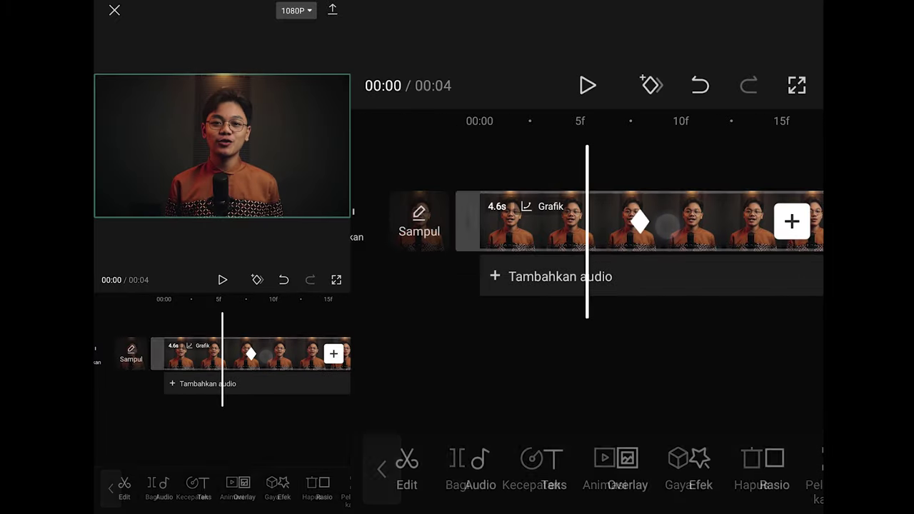
drag(699, 350, 549, 350)
drag(749, 467, 576, 508)
drag(707, 474, 577, 509)
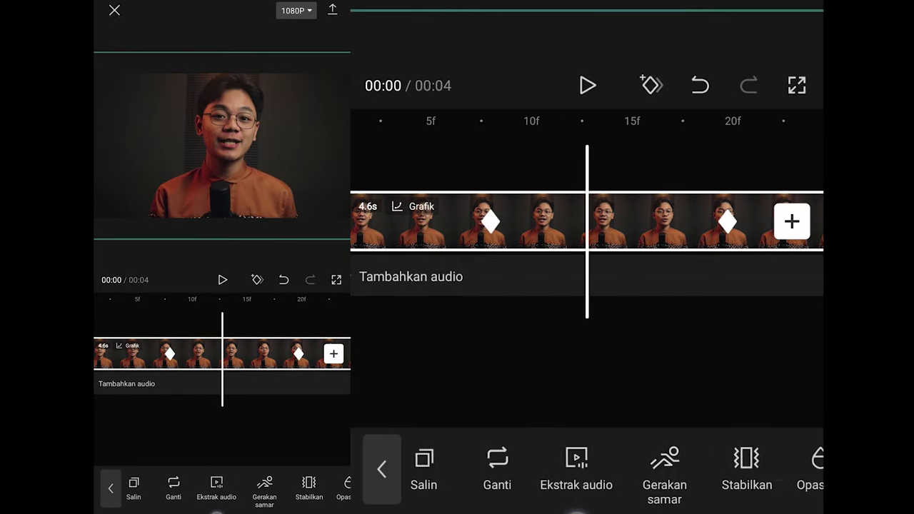
drag(778, 464, 573, 510)
click(783, 464)
drag(696, 436, 567, 476)
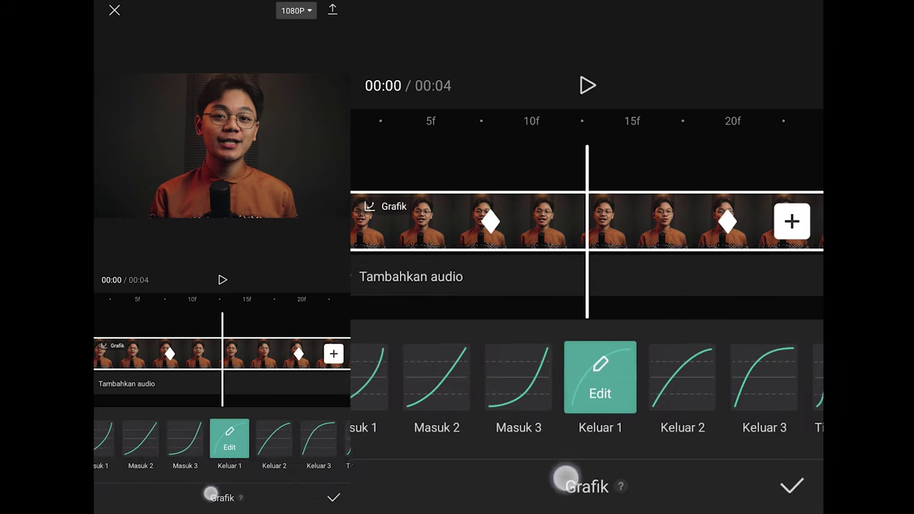
click(700, 402)
click(794, 489)
- Play the zoom with the Keluar 2 curve from the start of the timeline
drag(611, 403, 817, 328)
click(587, 85)
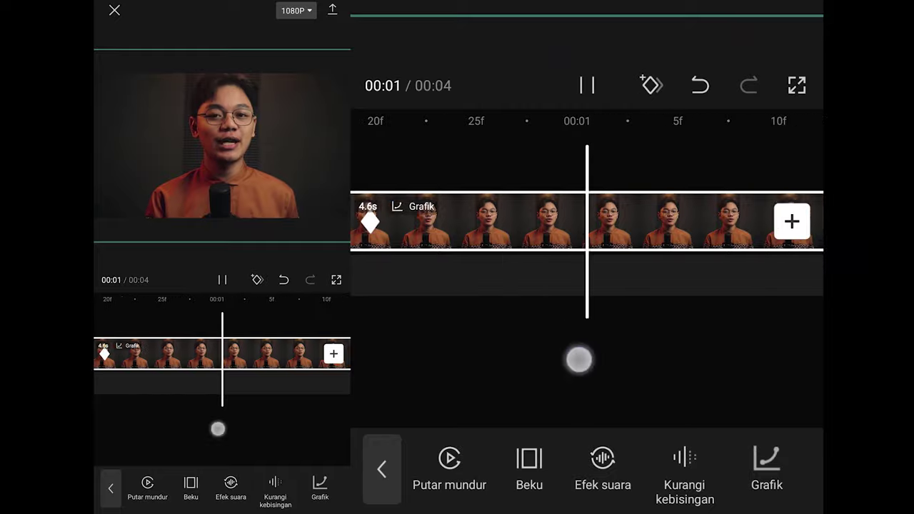
click(738, 257)
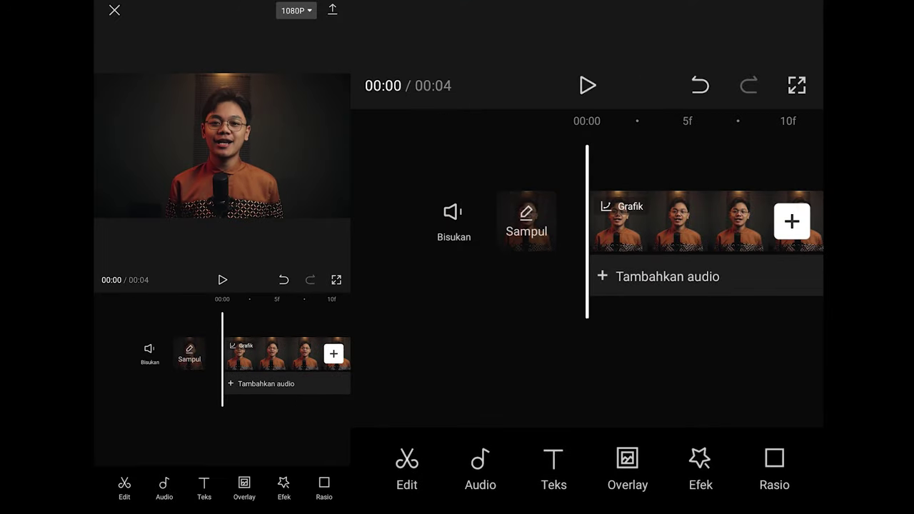
click(584, 92)
- Select the clip, reopen the Grafik options between the two keyframes and remove the curve from the zoom
click(747, 316)
drag(697, 463, 549, 502)
click(768, 463)
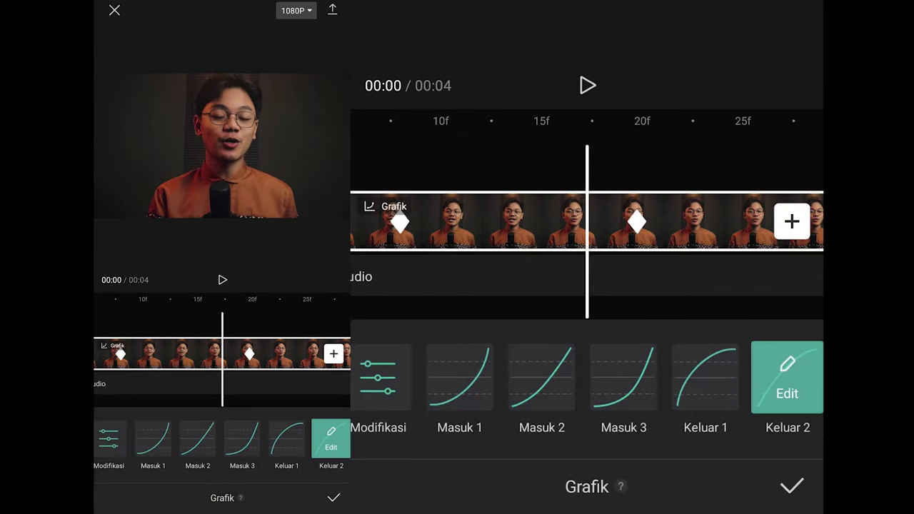
click(792, 486)
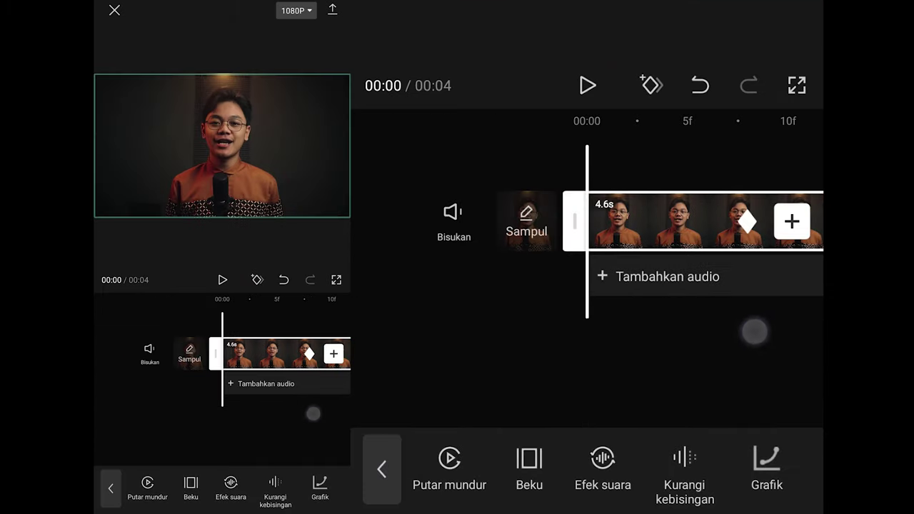
- Deselect the clip and play the zoom without a curve from the start of the timeline
drag(532, 321, 752, 321)
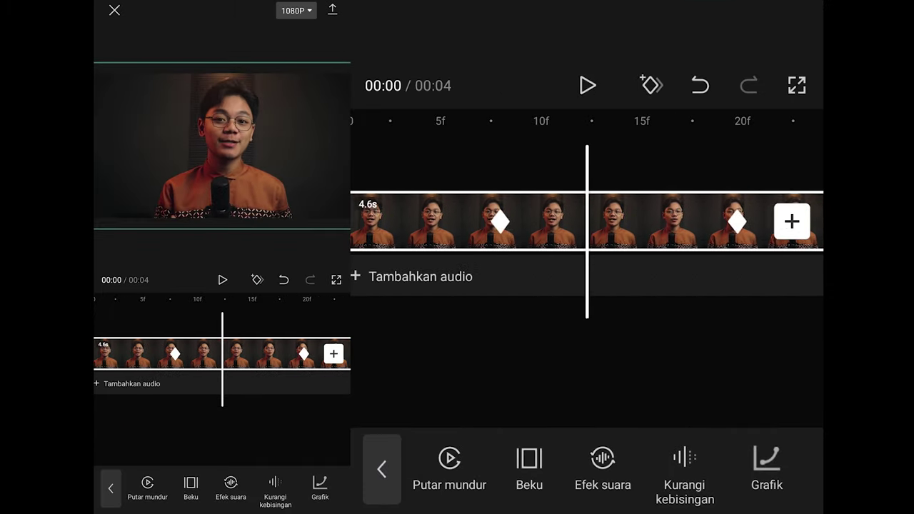
click(657, 338)
drag(525, 286, 744, 285)
click(578, 75)
drag(643, 295, 781, 296)
- Undo the last graph setting and play the linear zoom from the start of the timeline for comparison
click(703, 87)
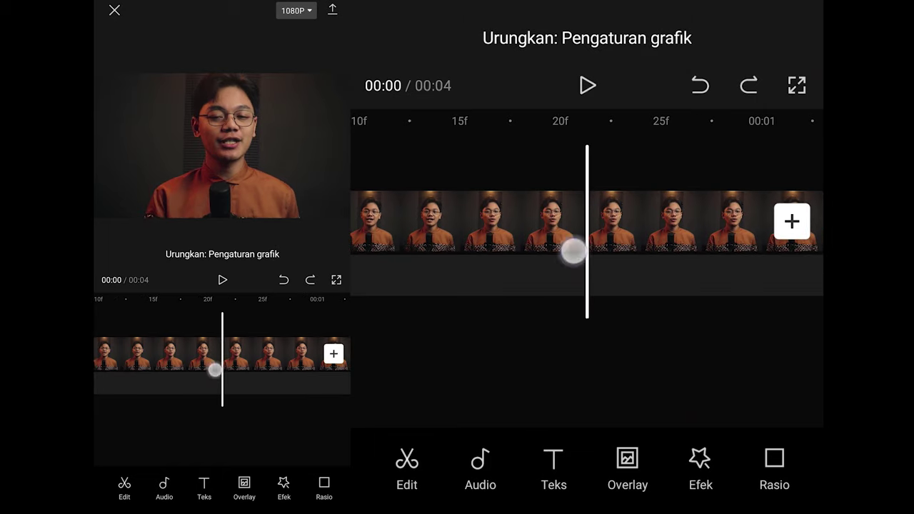
drag(573, 251, 714, 251)
click(587, 85)
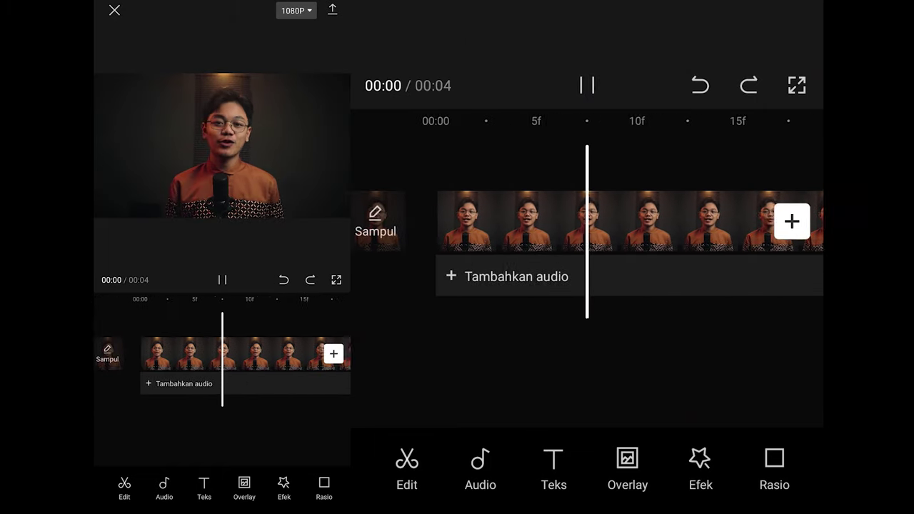
click(461, 294)
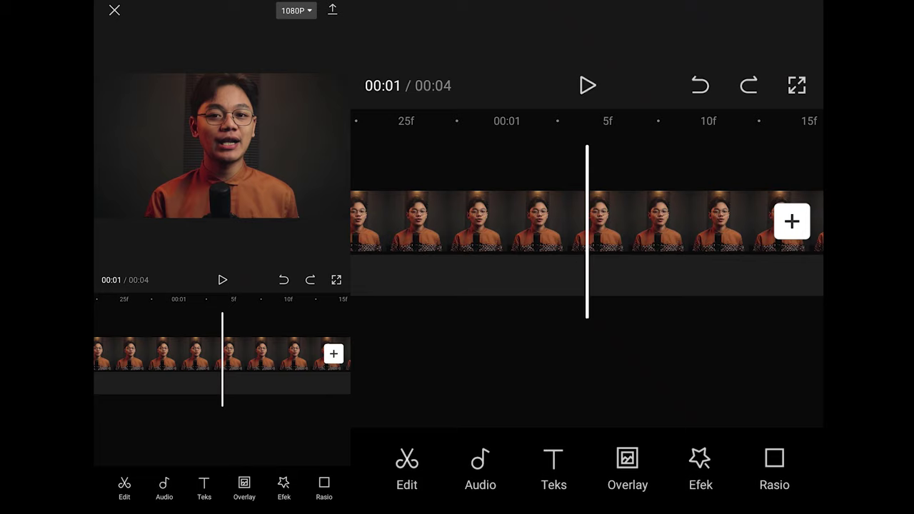